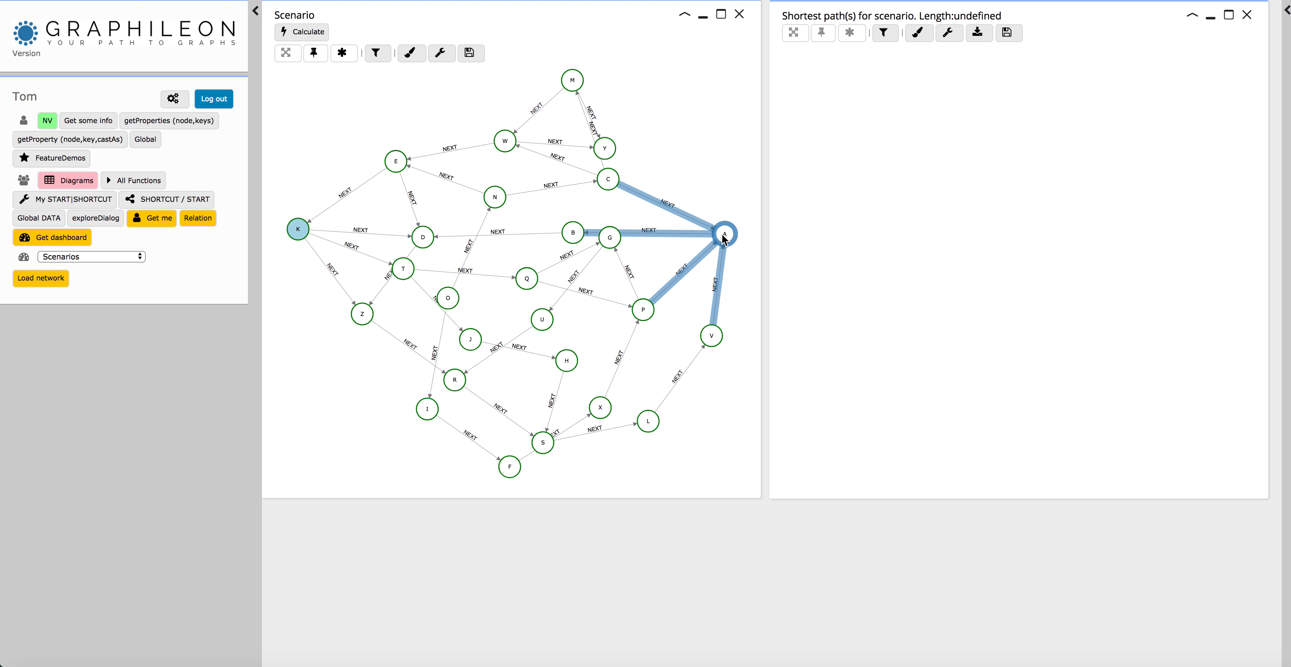
Set node A as the end point and calculate the shortest path from node K in the Scenario network.
{"action": "left_click", "coordinate": [737, 274]}
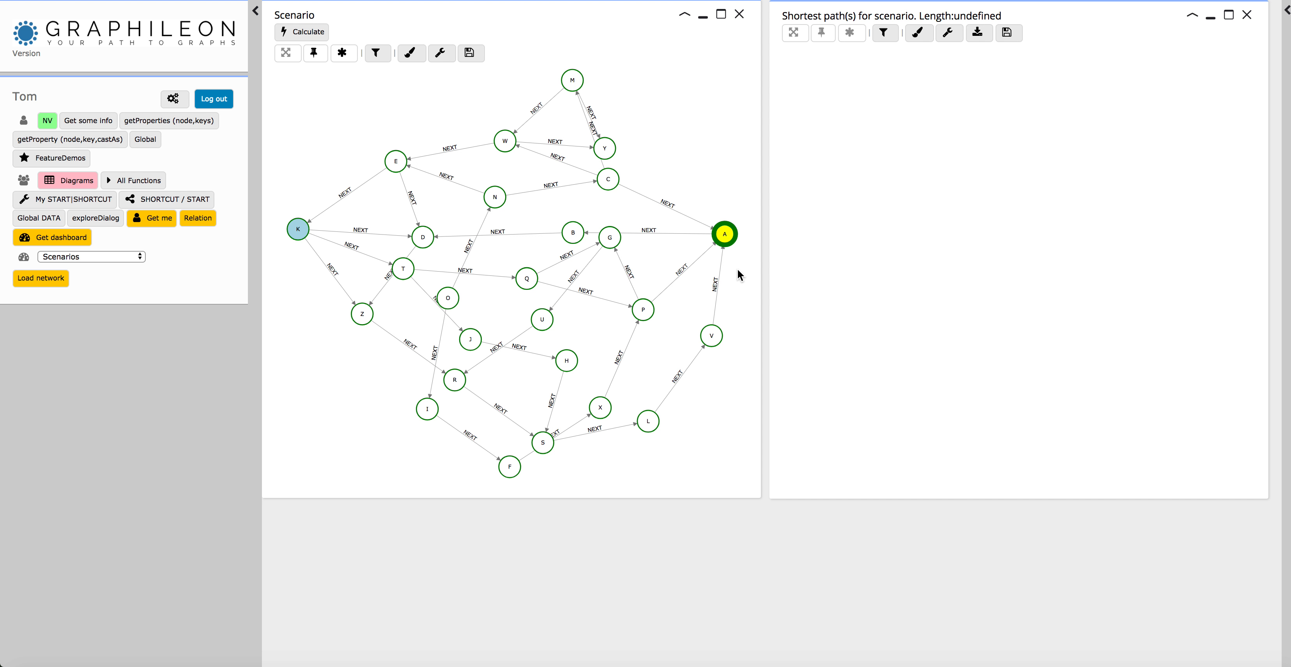
{"action": "left_click", "coordinate": [313, 33]}
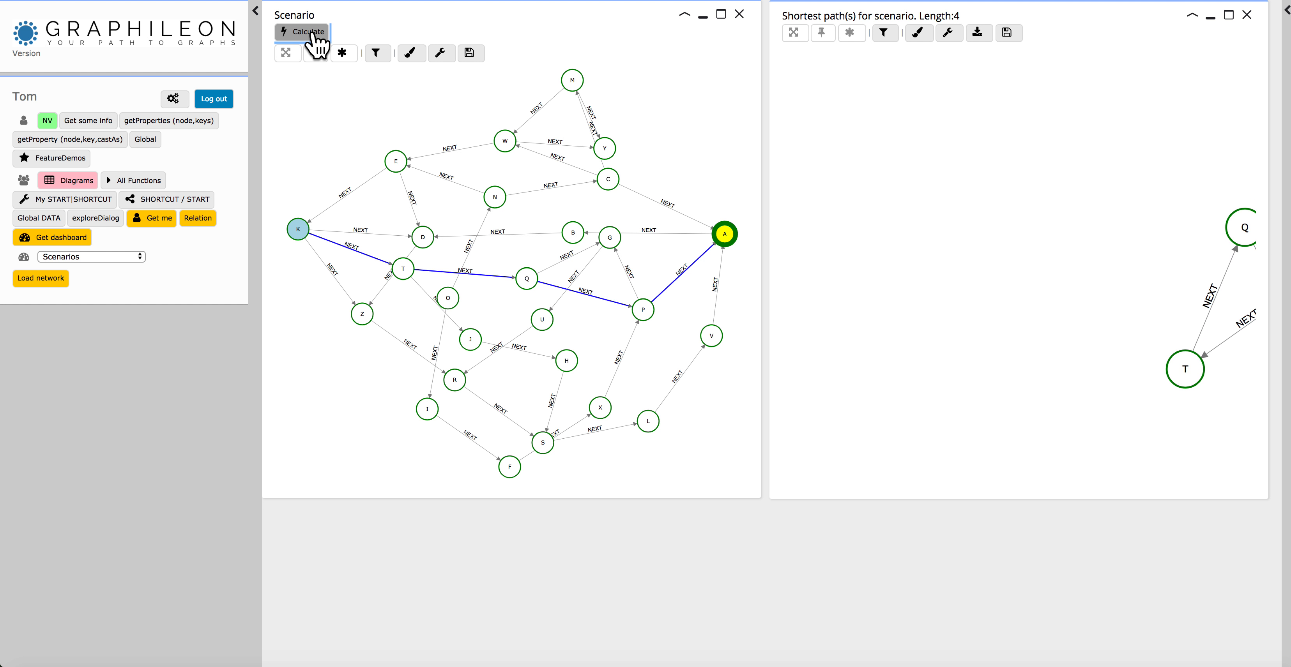
{"action": "left_click", "coordinate": [793, 35]}
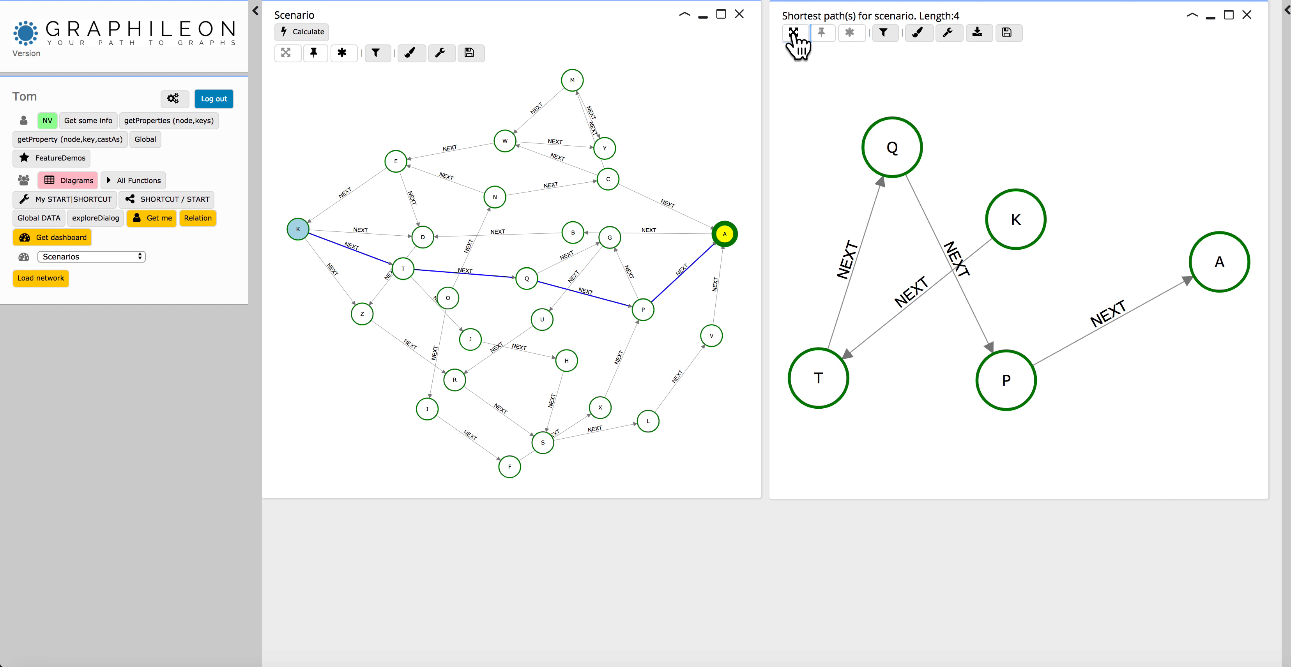
Set the gravity to 0 in the force parameters of the shortest-path graph.
{"action": "left_click", "coordinate": [947, 34]}
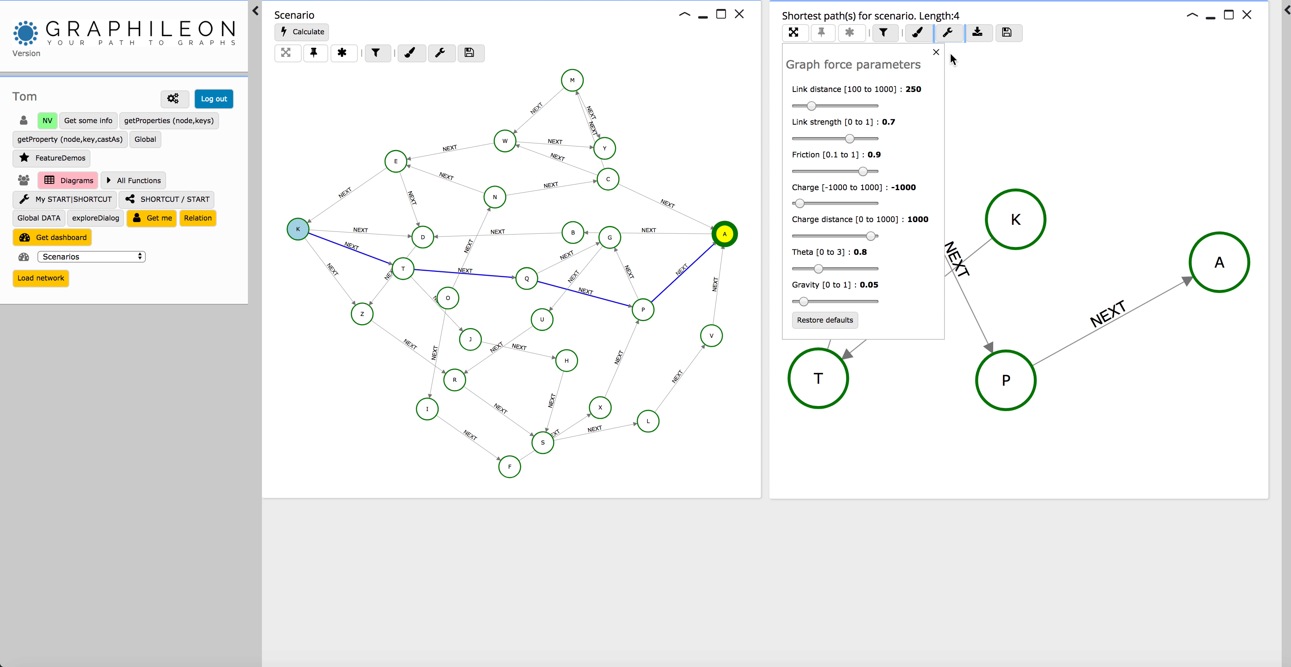
{"action": "left_click_drag", "start_coordinate": [802, 304], "coordinate": [798, 304]}
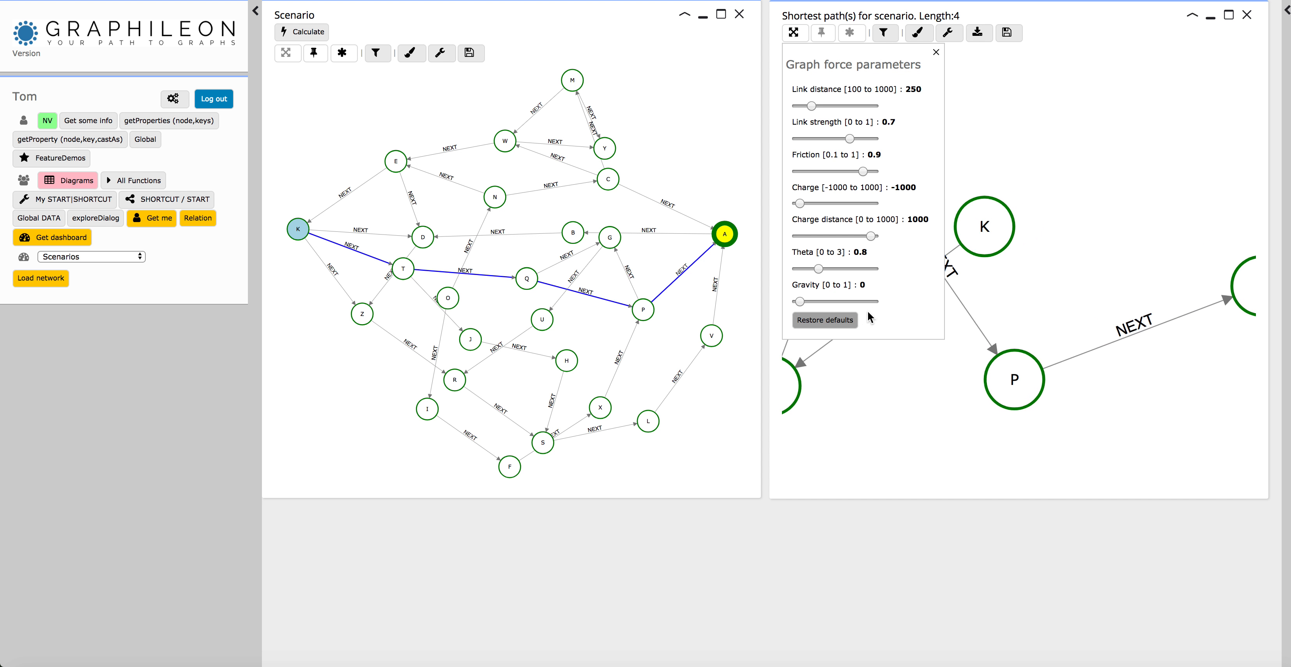
{"action": "left_click", "coordinate": [934, 51]}
{"action": "left_click", "coordinate": [793, 32]}
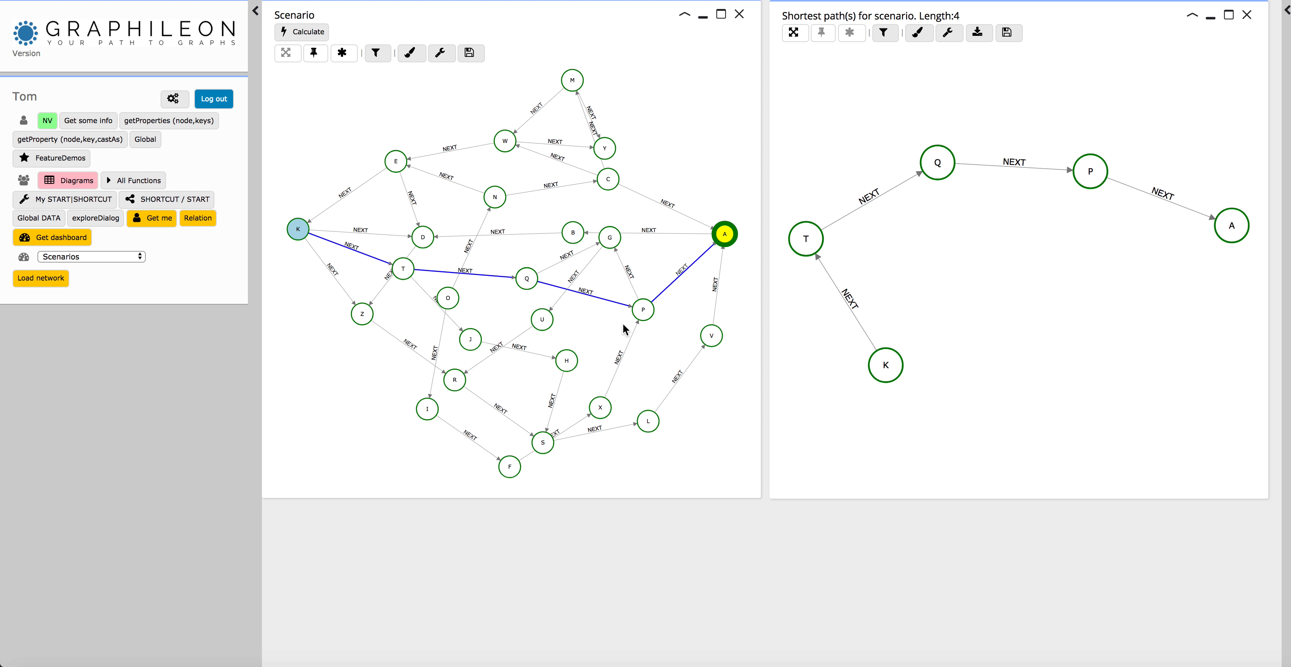
Switch the active state of node Q and node R in the Scenario network to reroute the shortest path.
{"action": "right_click", "coordinate": [527, 280]}
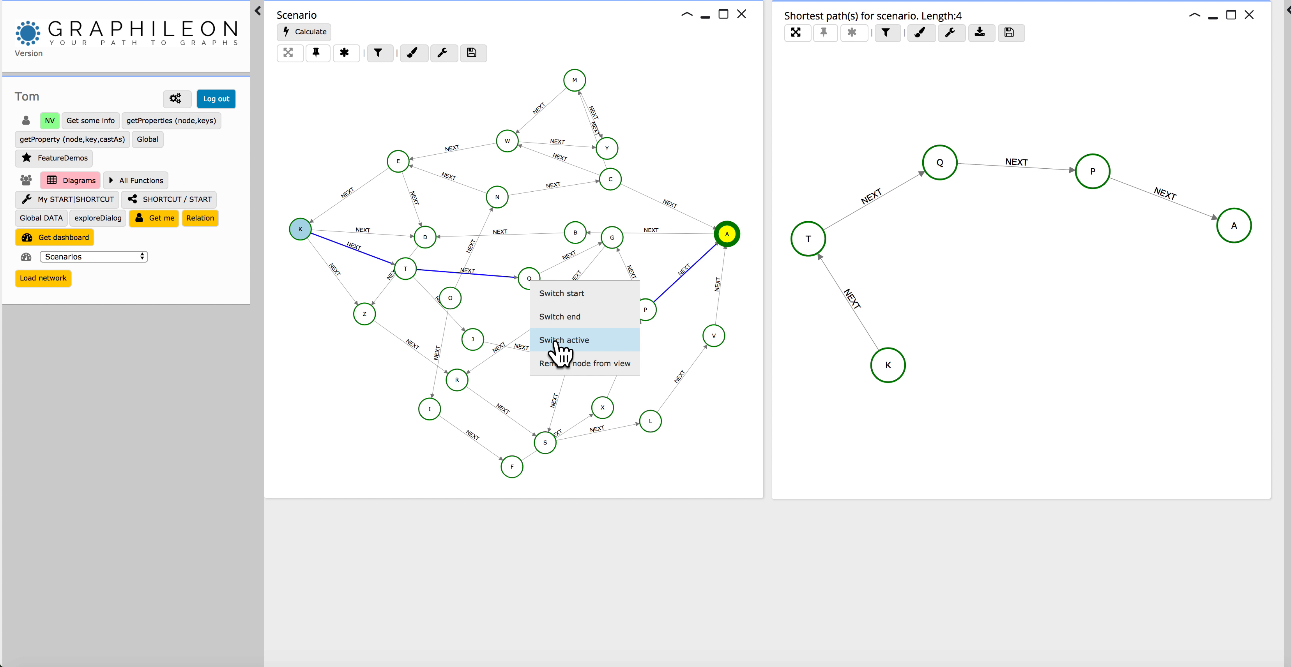
{"action": "left_click", "coordinate": [556, 342]}
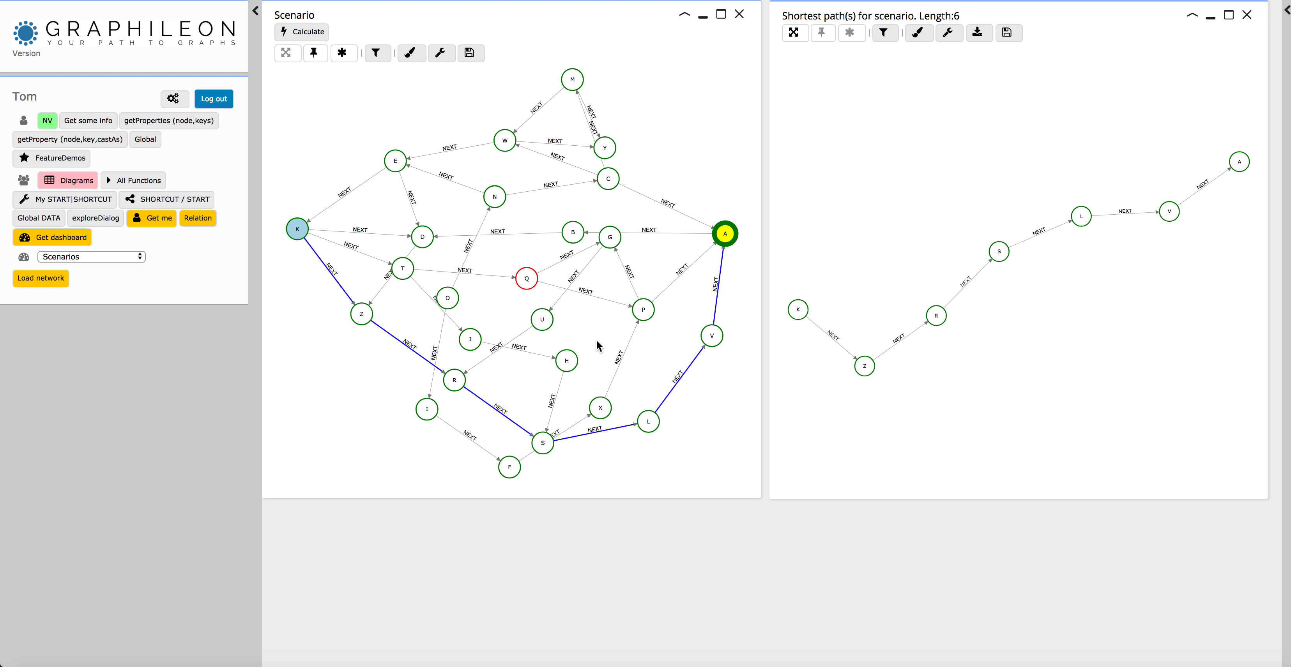
{"action": "left_click", "coordinate": [529, 289]}
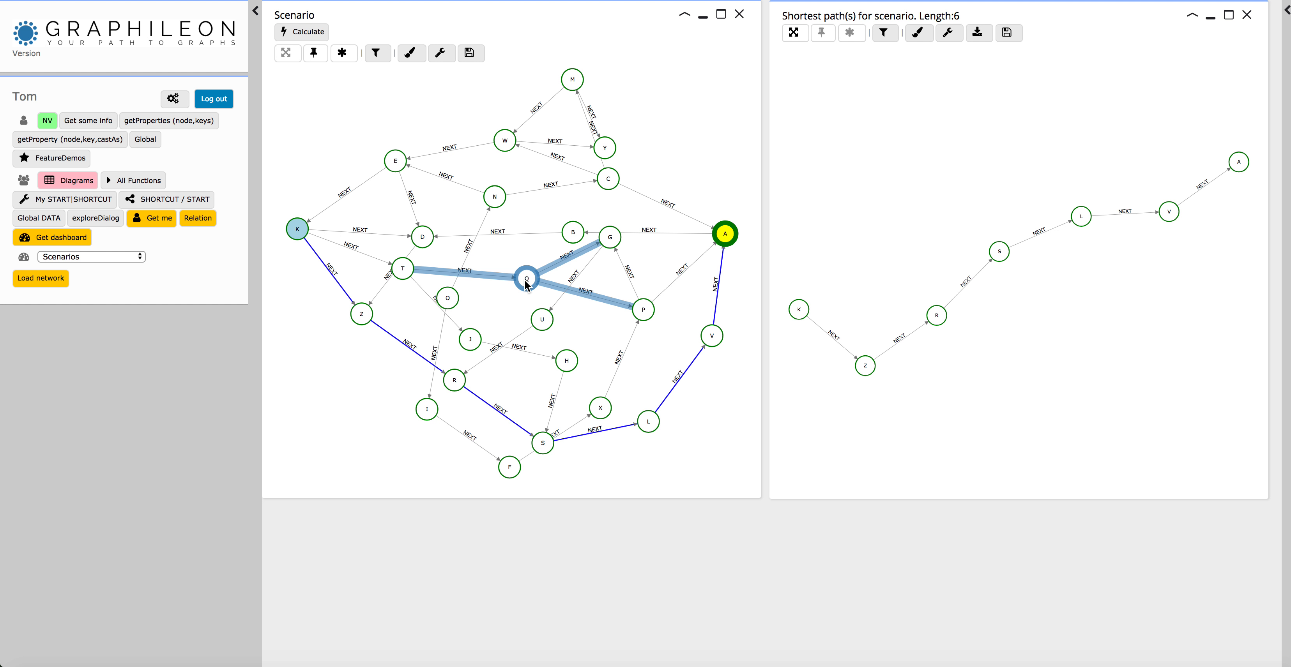
{"action": "scroll", "coordinate": [524, 280], "scroll_direction": "up", "scroll_amount": 1}
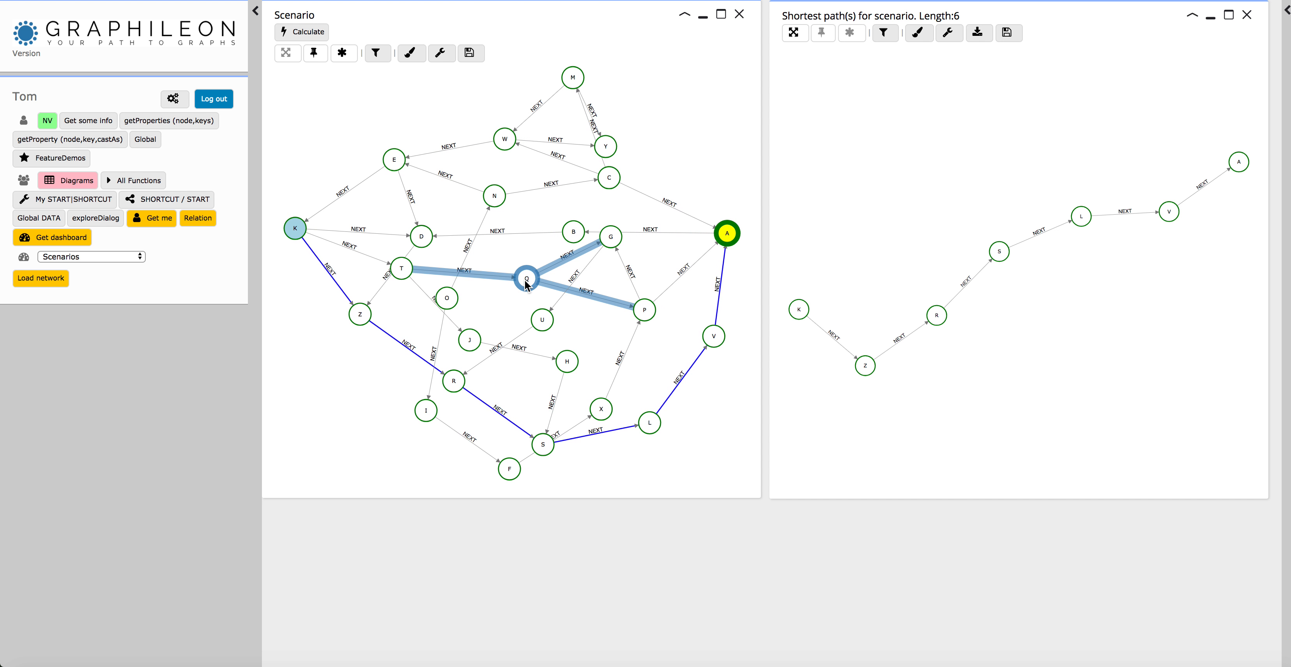
{"action": "right_click", "coordinate": [454, 384]}
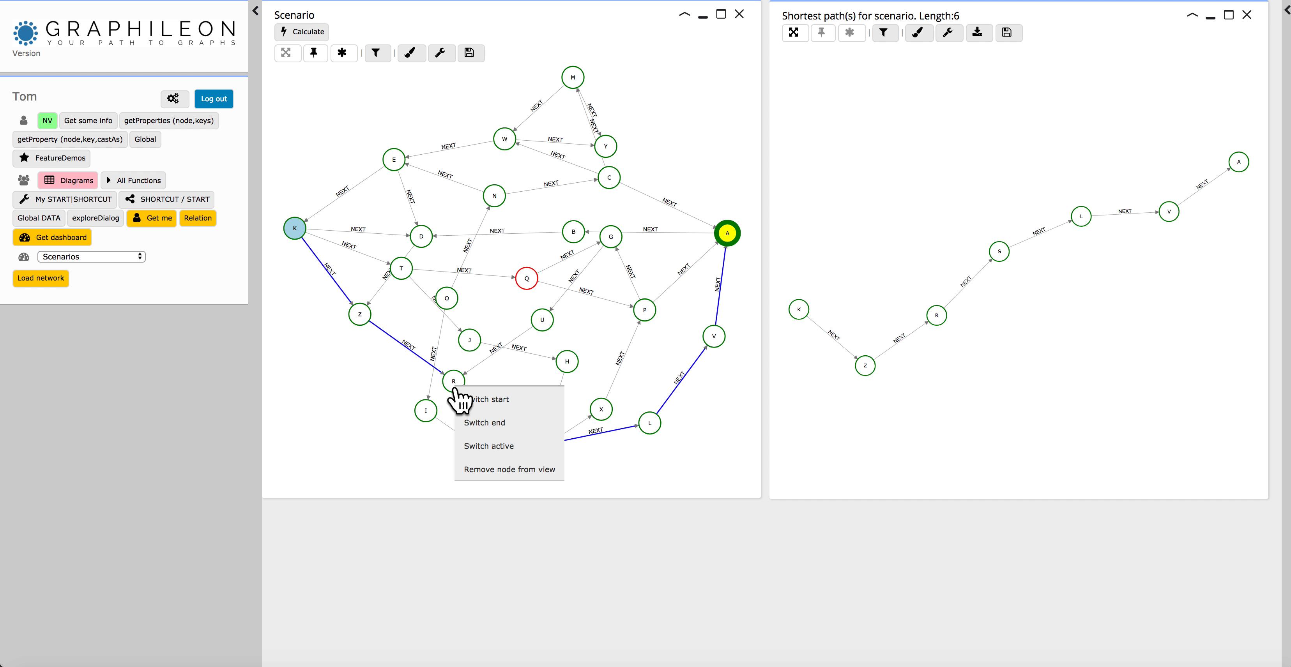
{"action": "left_click", "coordinate": [490, 449]}
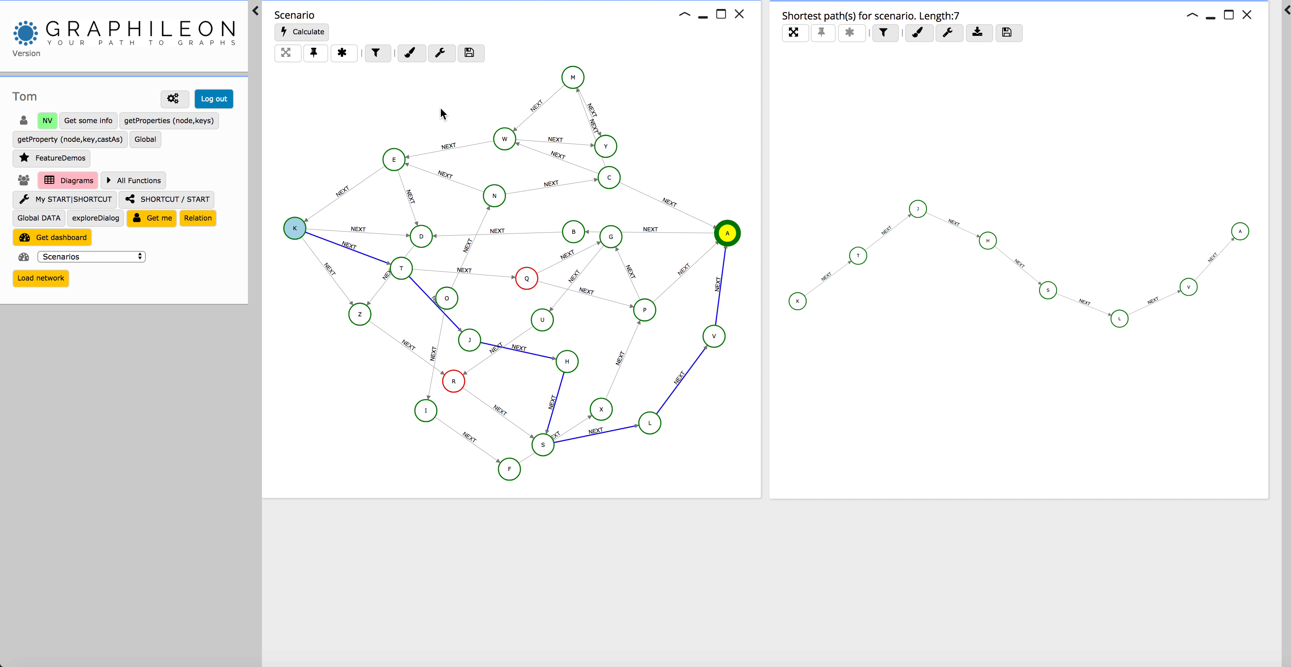
Load the Scenarios dashboard node into a new network view and pin it near the middle.
{"action": "left_click", "coordinate": [63, 238]}
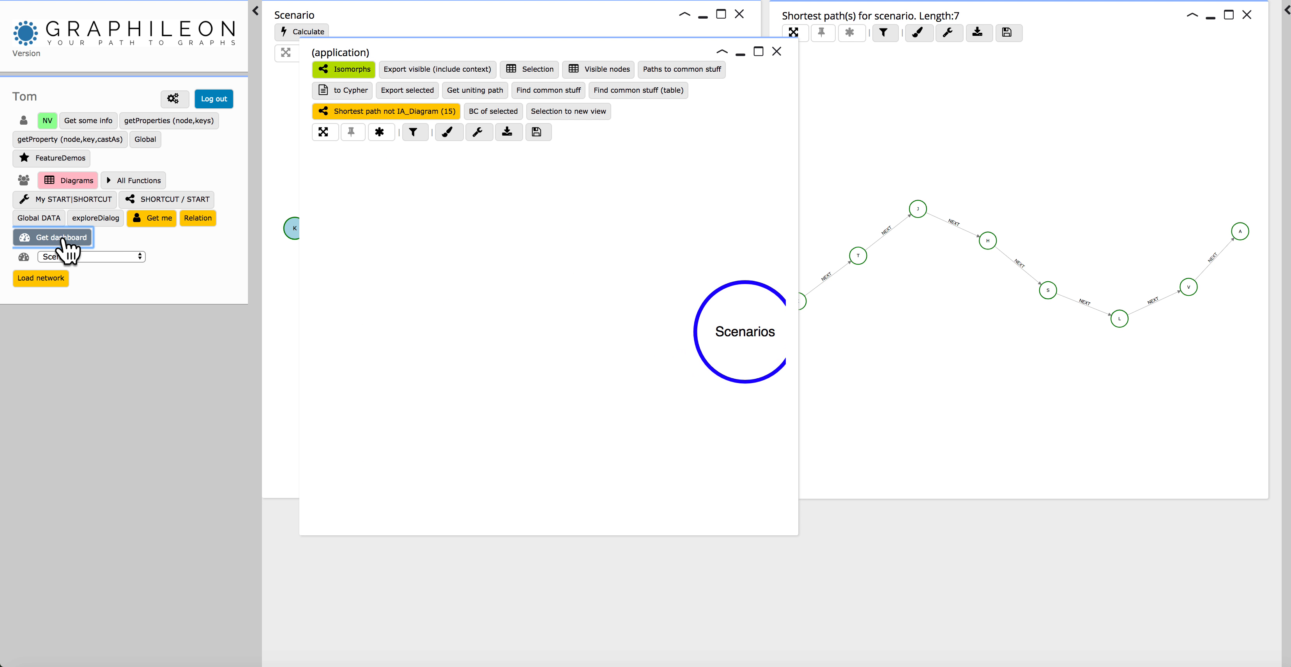
{"action": "left_click", "coordinate": [550, 337]}
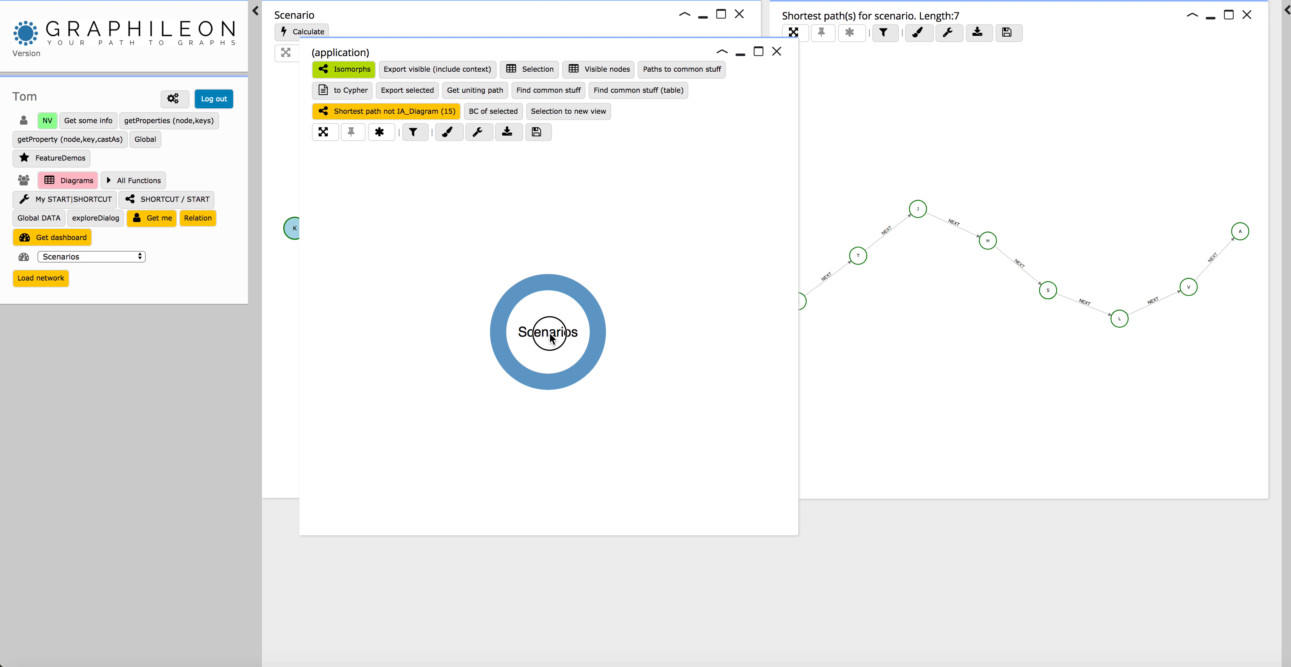
{"action": "left_click", "coordinate": [351, 134]}
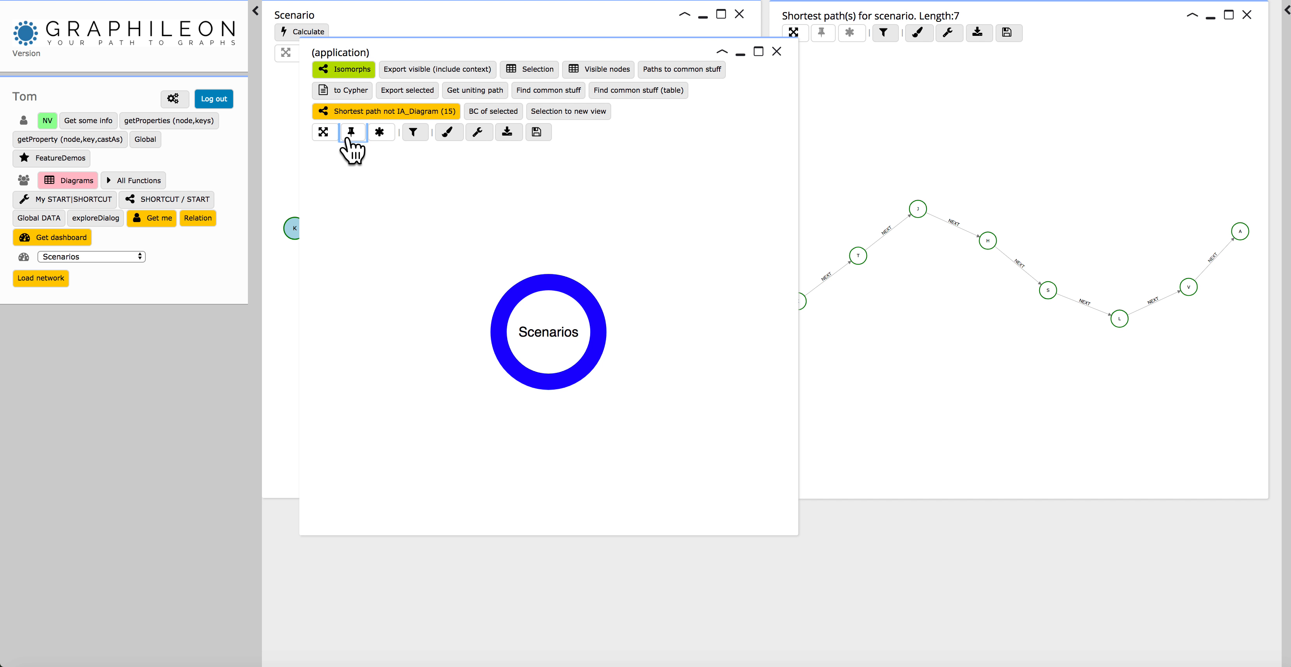
{"action": "left_click", "coordinate": [139, 258]}
{"action": "left_click", "coordinate": [138, 256]}
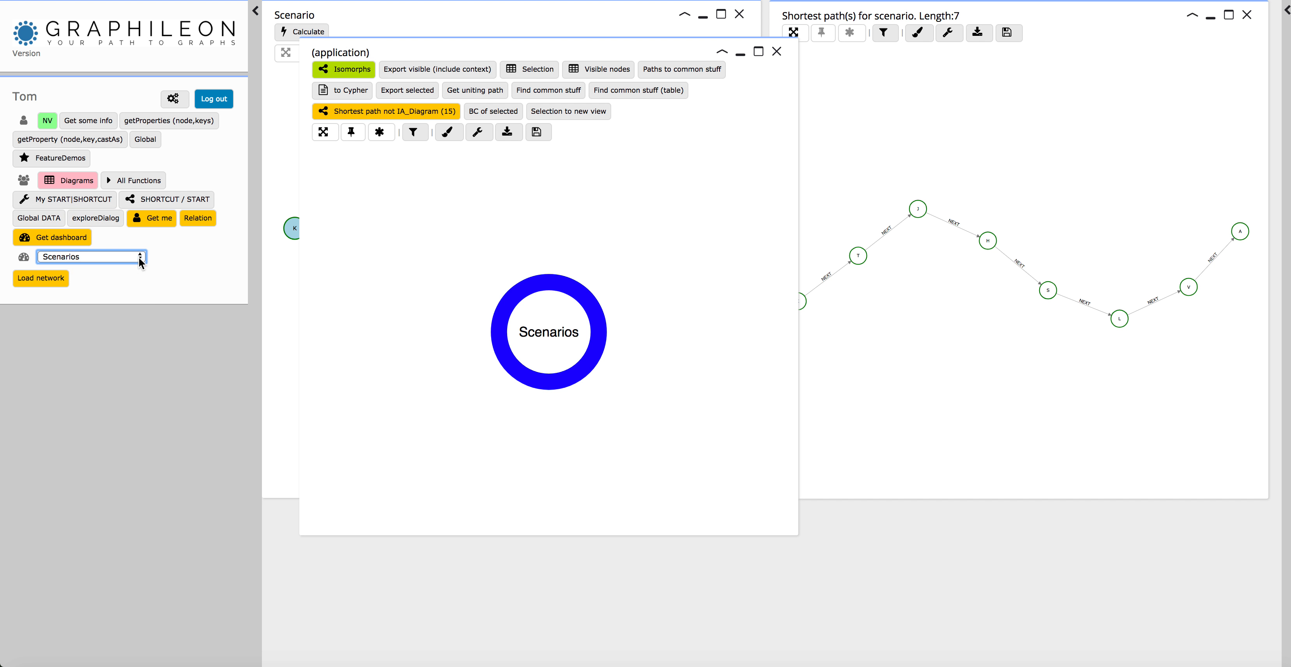
Maximise the dashboard's network view, collapse the menu sidebar and expand the node details sidebar.
{"action": "left_click", "coordinate": [758, 52]}
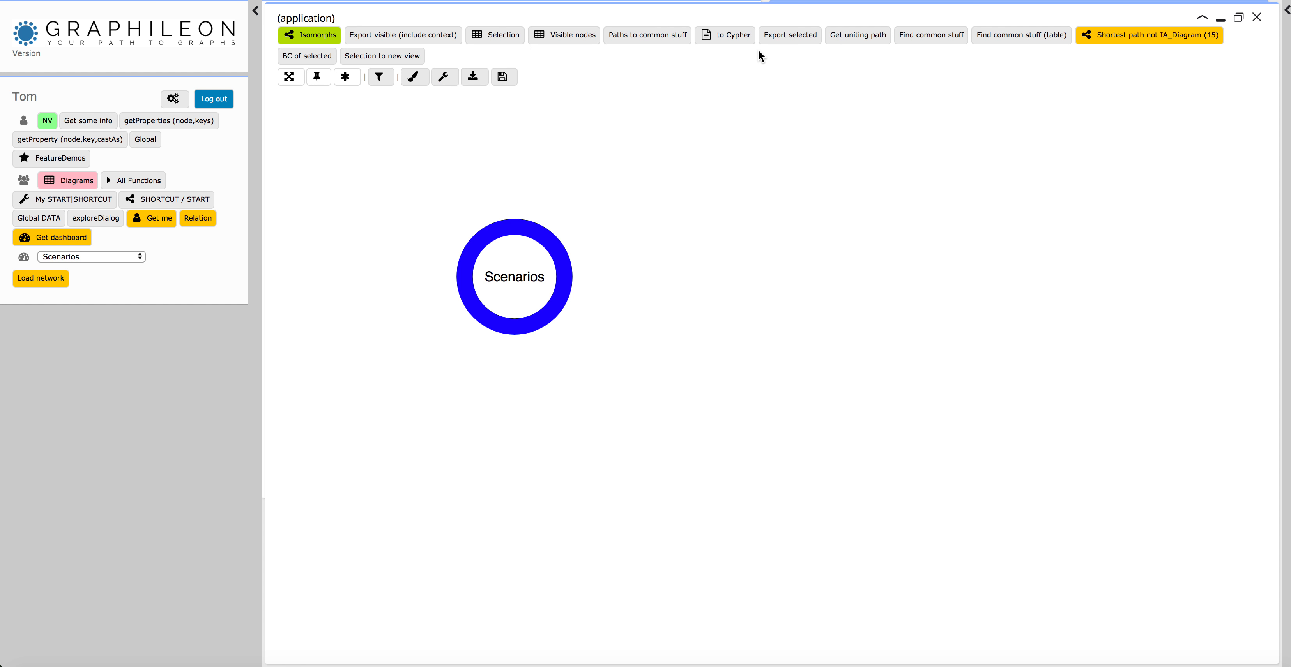
{"action": "left_click", "coordinate": [254, 11]}
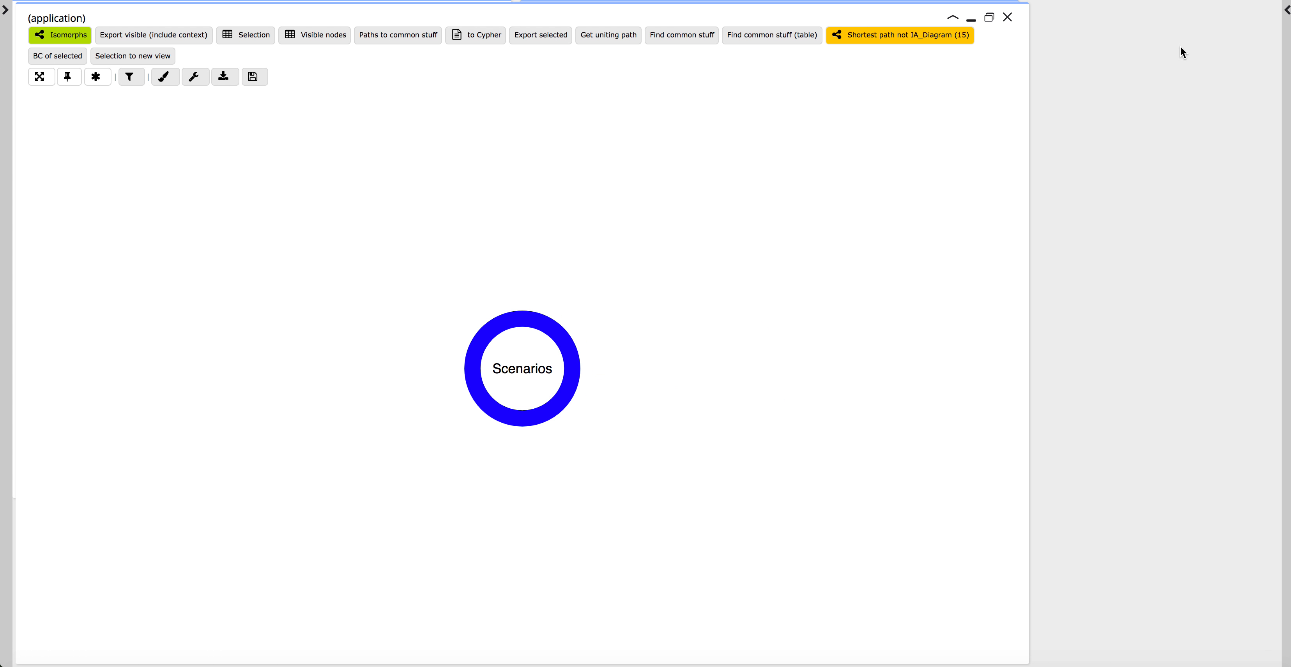
{"action": "left_click", "coordinate": [1284, 12]}
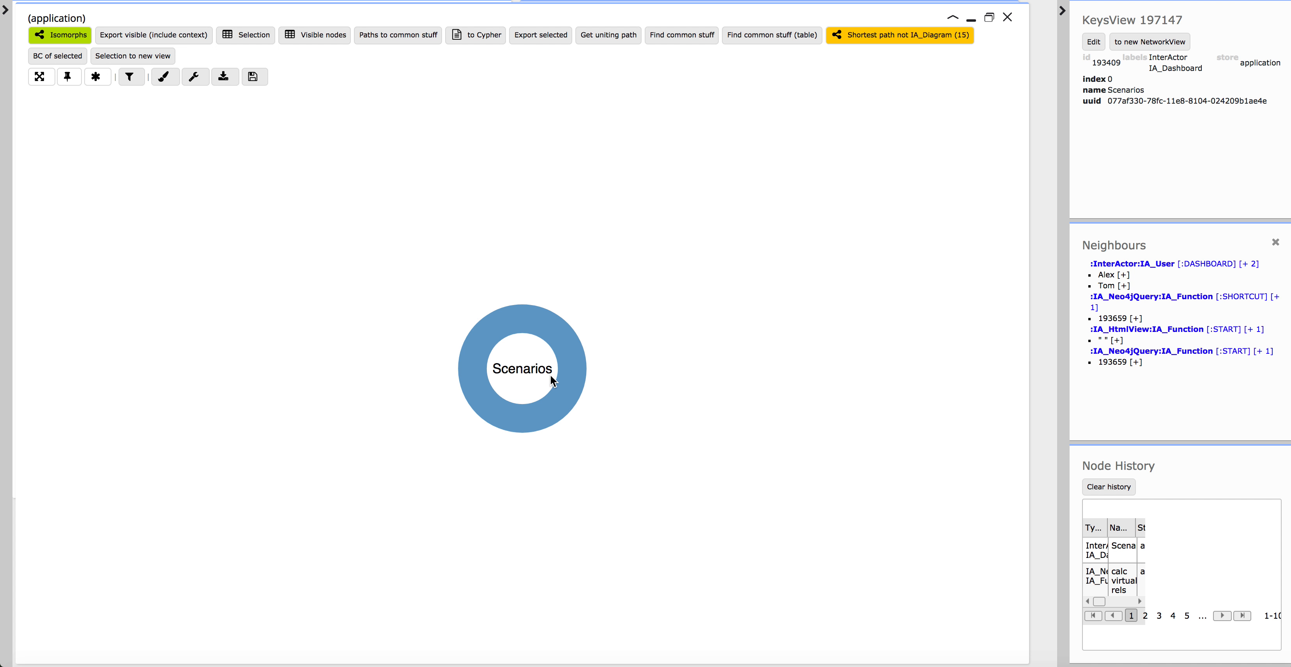
Add the IA_Neo4jQuery START neighbour of Scenarios to the graph and place it beside the dashboard node.
{"action": "left_click", "coordinate": [1135, 363]}
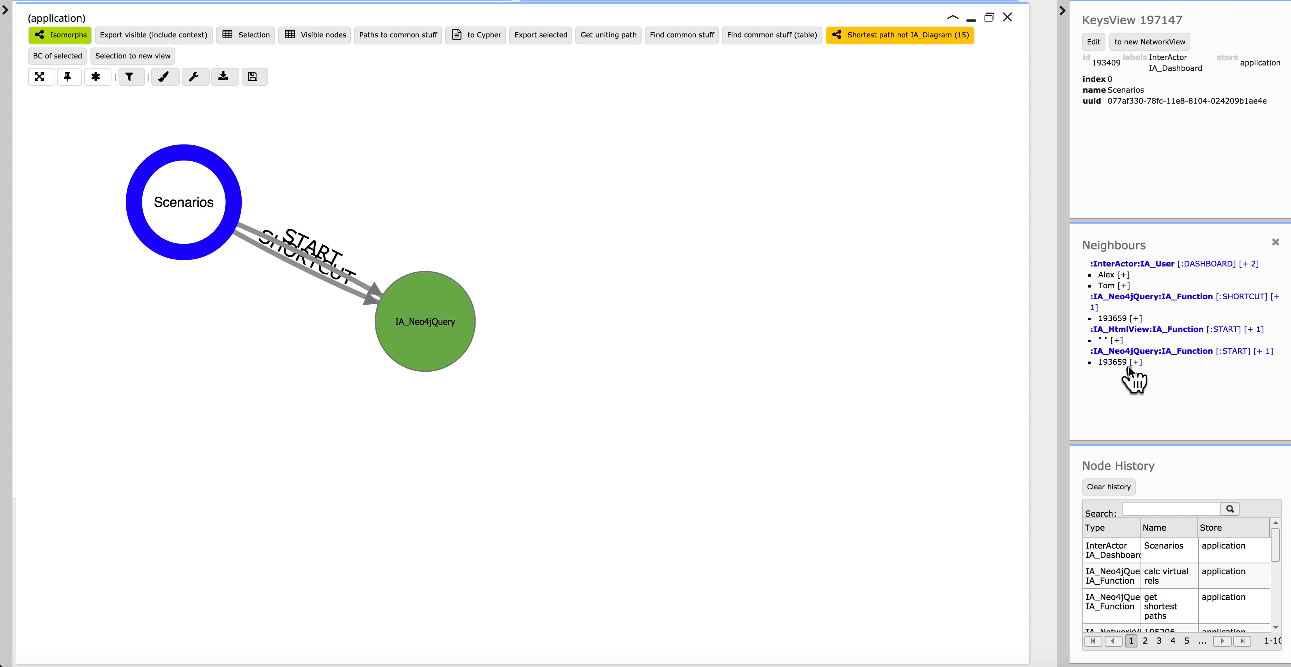
{"action": "left_click_drag", "start_coordinate": [662, 449], "coordinate": [697, 323]}
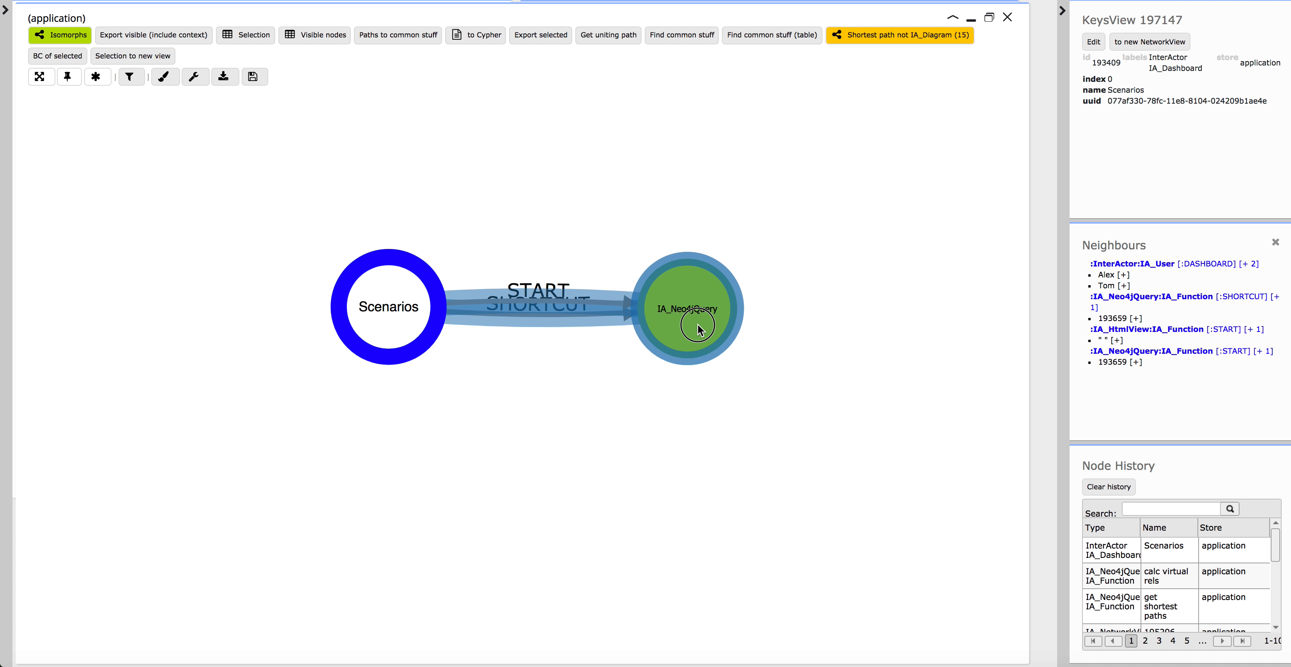
{"action": "left_click", "coordinate": [672, 374]}
Review the Cypher query and properties in the IA_Neo4jQuery node's edit form, leaving them unedited.
{"action": "right_click", "coordinate": [672, 376]}
{"action": "left_click", "coordinate": [689, 389]}
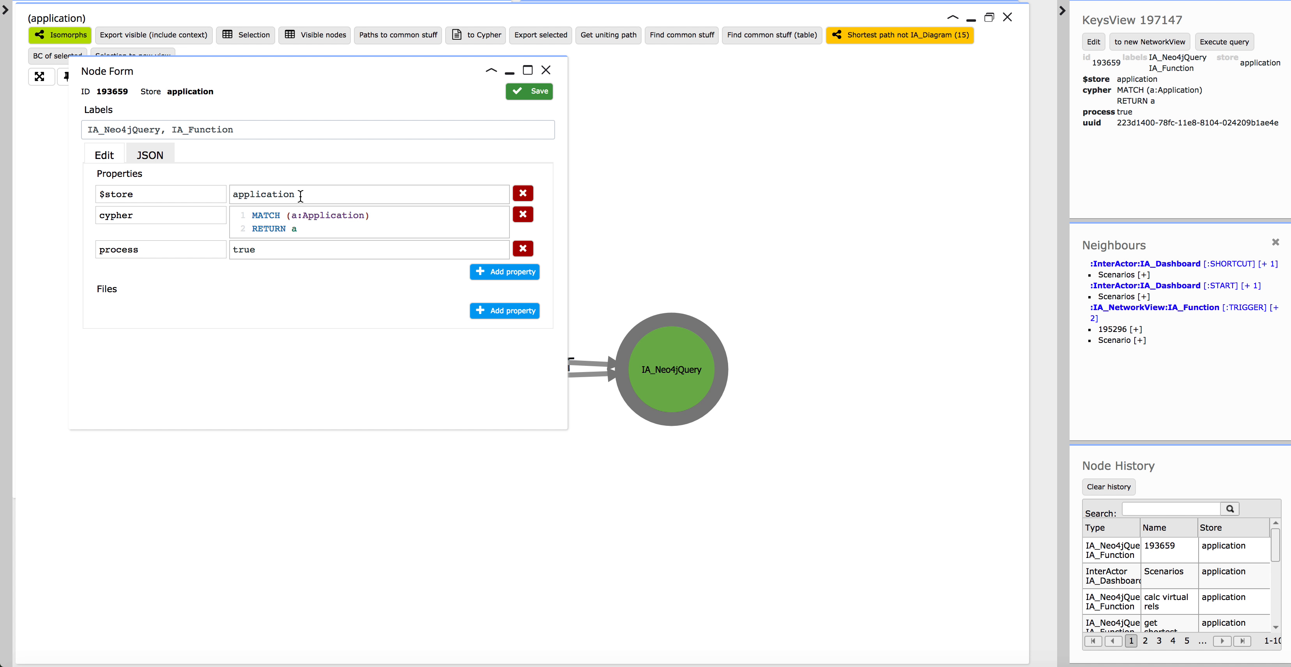
{"action": "left_click", "coordinate": [546, 71]}
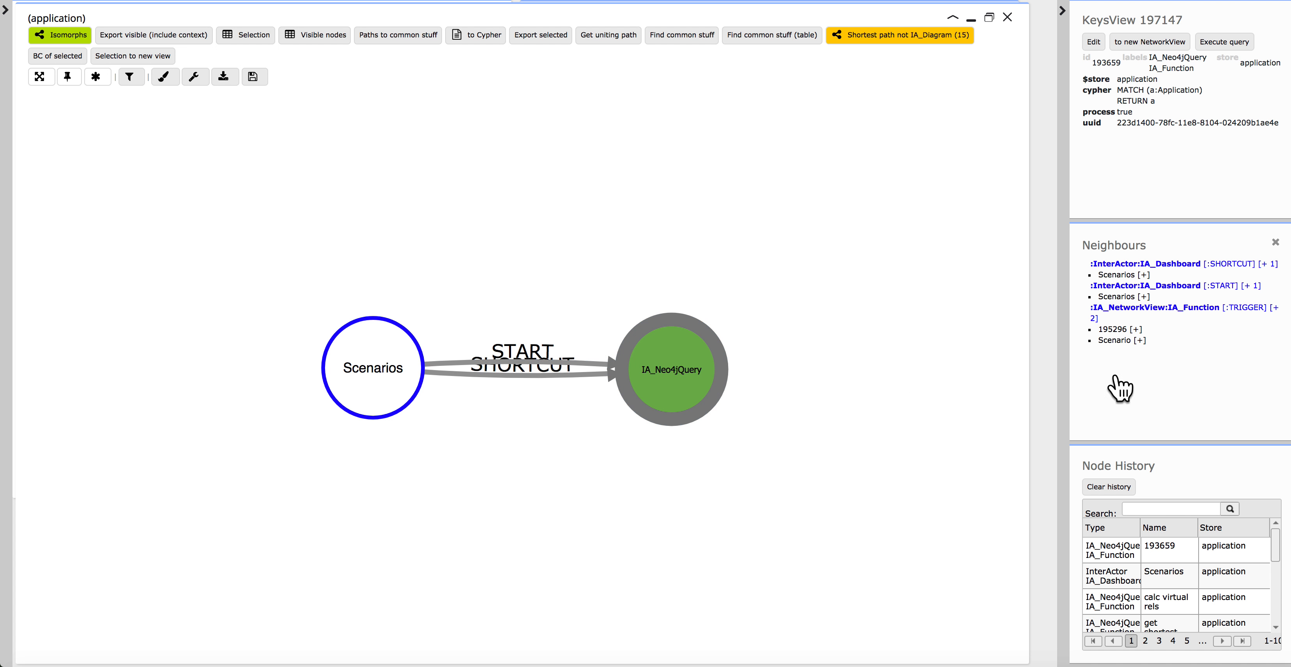
Add both IA_NetworkView functions triggered by the IA_Neo4jQuery node and arrange them on its far side from Scenarios.
{"action": "left_click", "coordinate": [1275, 313]}
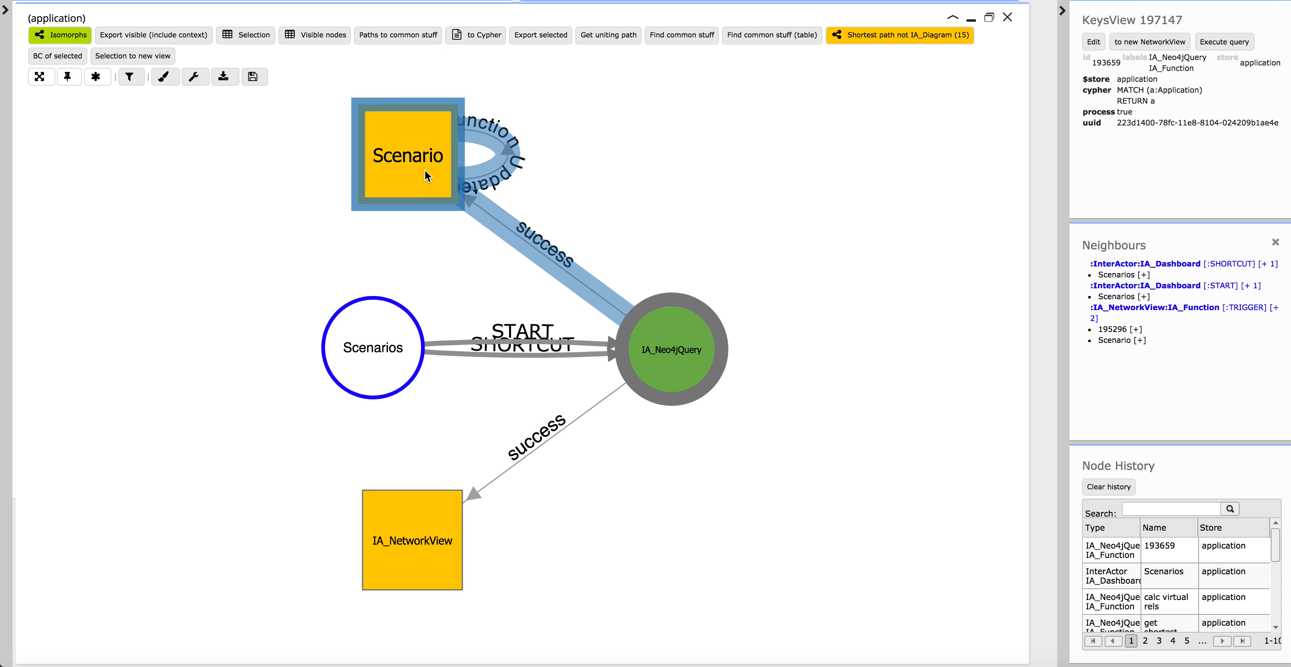
{"action": "left_click_drag", "start_coordinate": [404, 556], "coordinate": [824, 453]}
{"action": "left_click", "coordinate": [740, 256]}
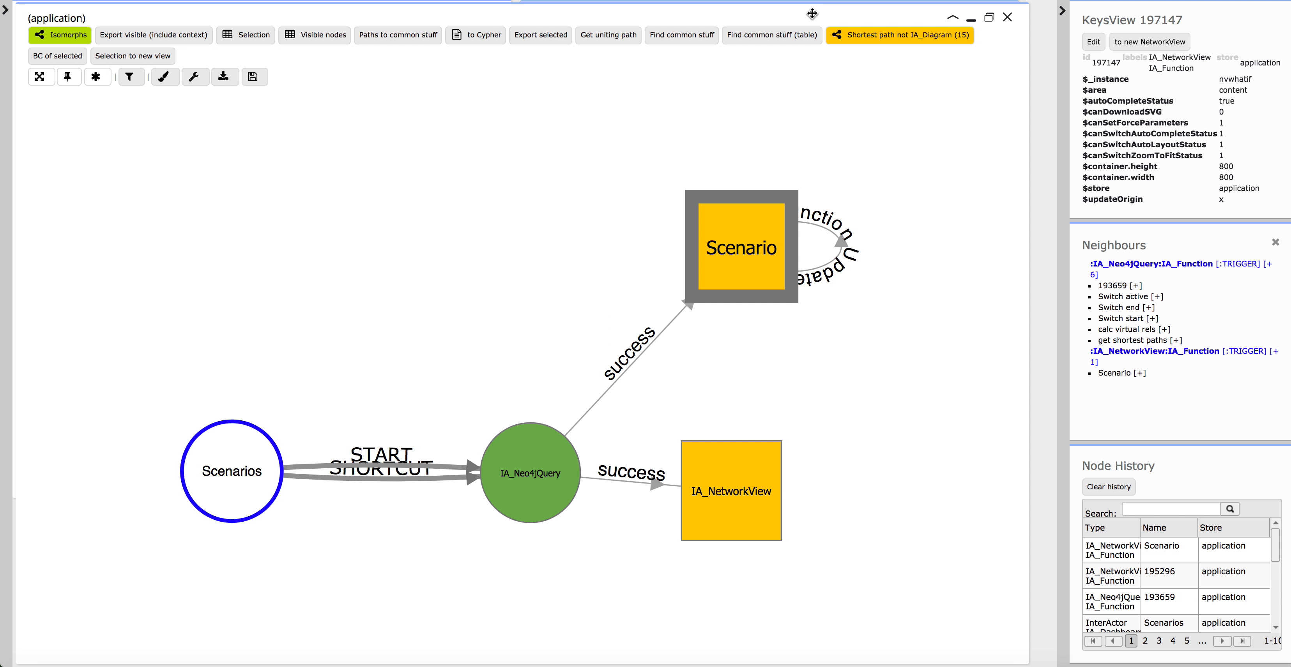
{"action": "left_click_drag", "start_coordinate": [812, 14], "coordinate": [834, 337]}
Minimise the function graph to look at the Scenario and shortest-path views, and restore it.
{"action": "left_click", "coordinate": [993, 21]}
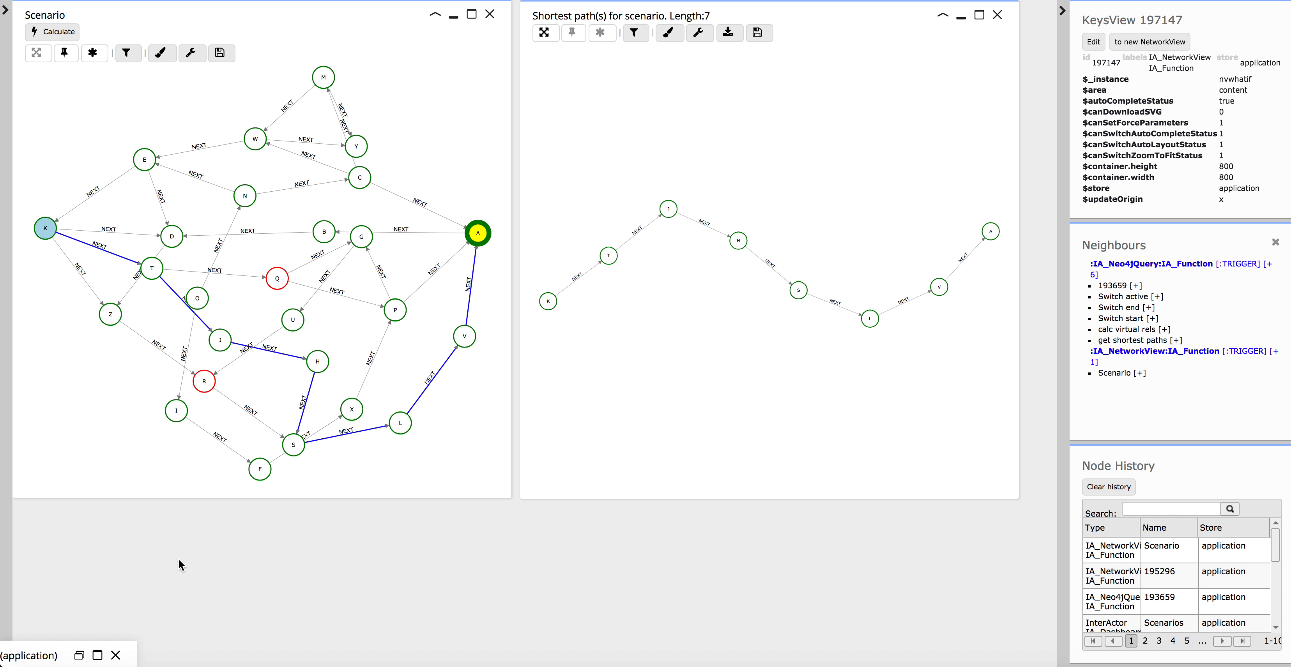
{"action": "left_click", "coordinate": [95, 655]}
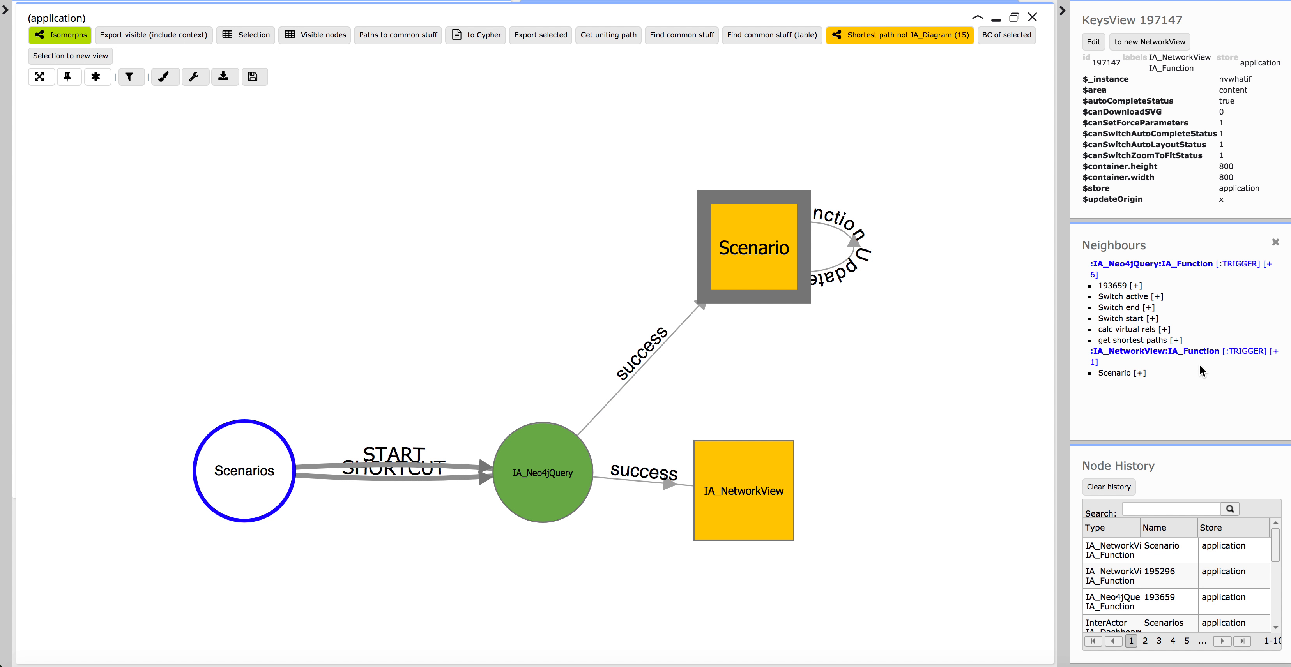
Add the Switch active function of the Scenario view to the graph and place it above the IA_Neo4jQuery node.
{"action": "left_click", "coordinate": [1158, 298]}
{"action": "left_click_drag", "start_coordinate": [549, 469], "coordinate": [534, 121]}
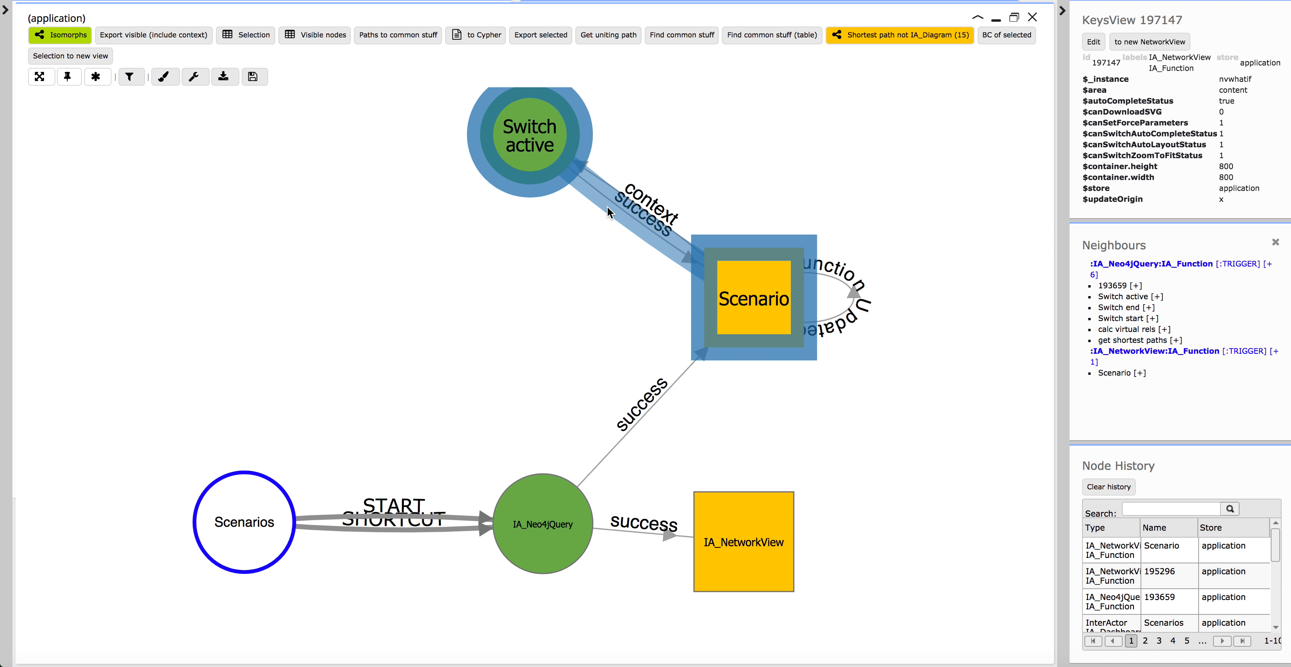
{"action": "left_click", "coordinate": [554, 198]}
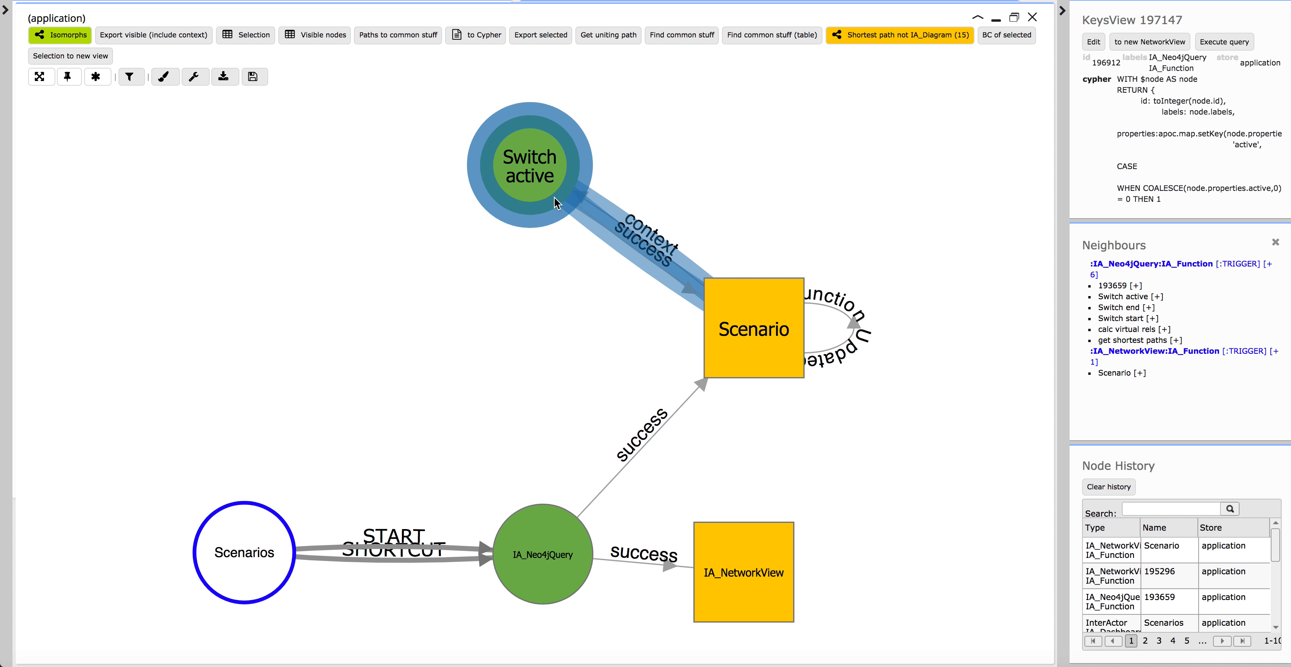
Examine the Switch active node's Cypher query in its maximised edit form and leave the form.
{"action": "right_click", "coordinate": [537, 180]}
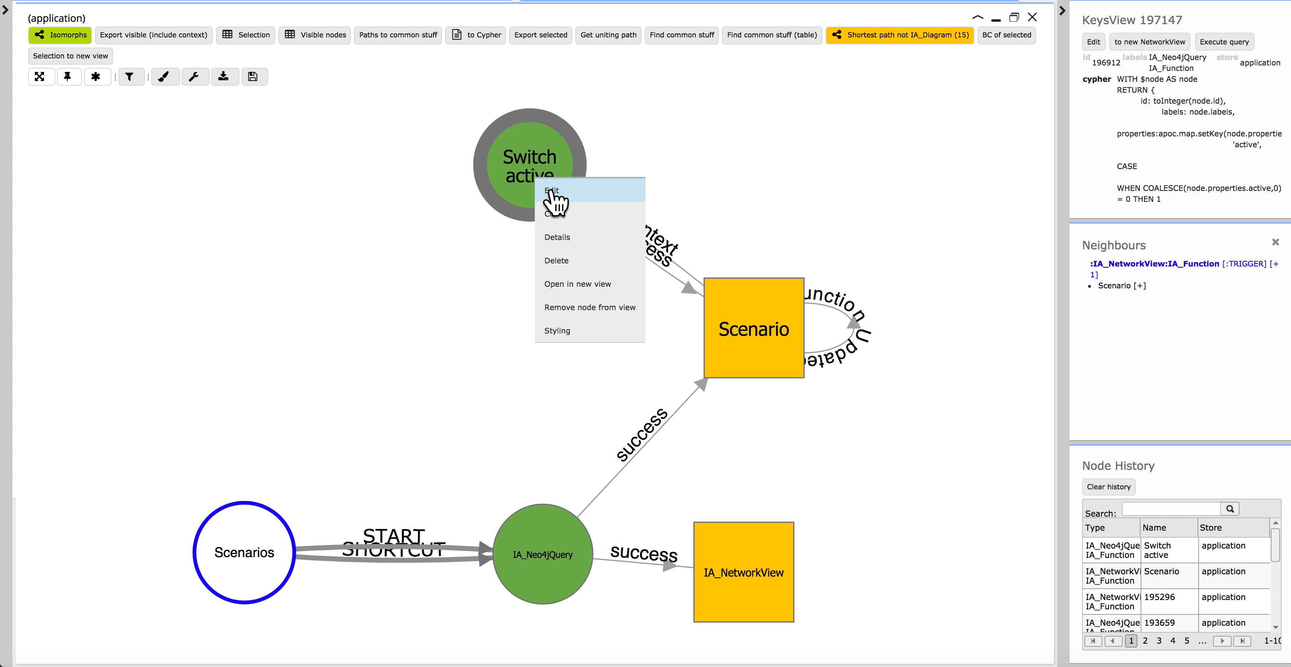
{"action": "left_click", "coordinate": [552, 192]}
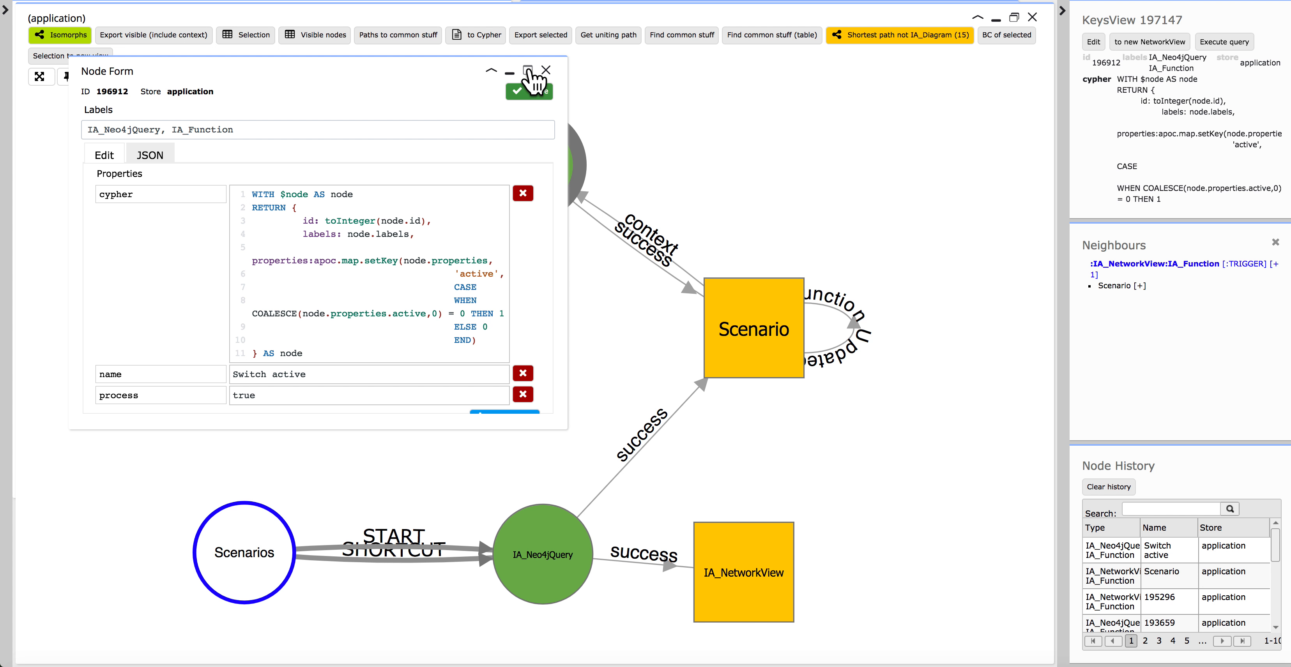
{"action": "left_click", "coordinate": [528, 71]}
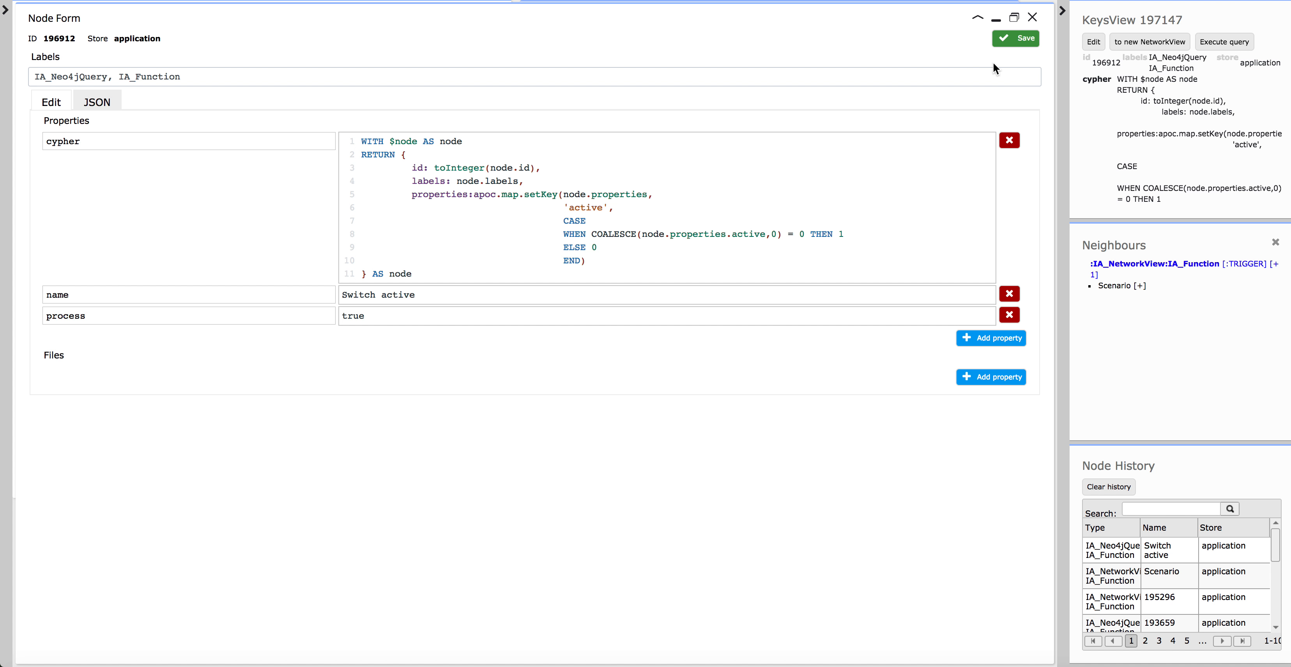
{"action": "left_click", "coordinate": [1017, 38]}
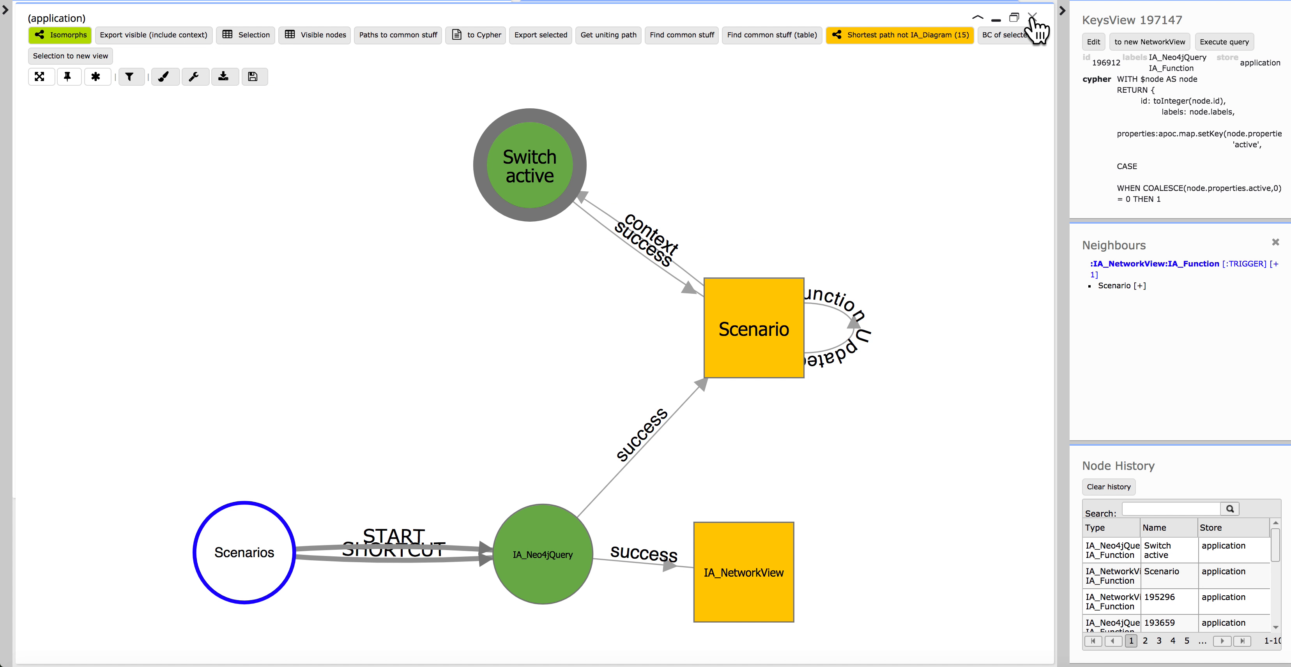
Add the Scenario view's Switch end and Switch start functions to the graph and arrange them beside Switch active, above Scenario.
{"action": "left_click", "coordinate": [758, 322]}
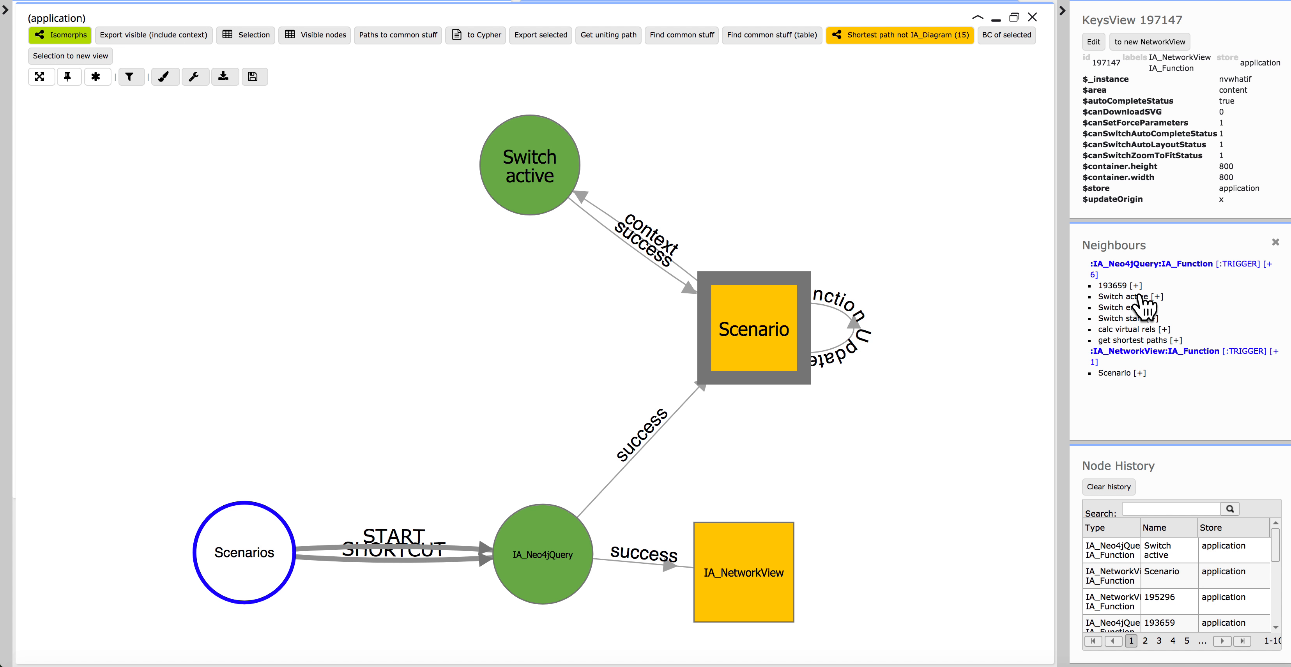
{"action": "left_click", "coordinate": [1151, 308]}
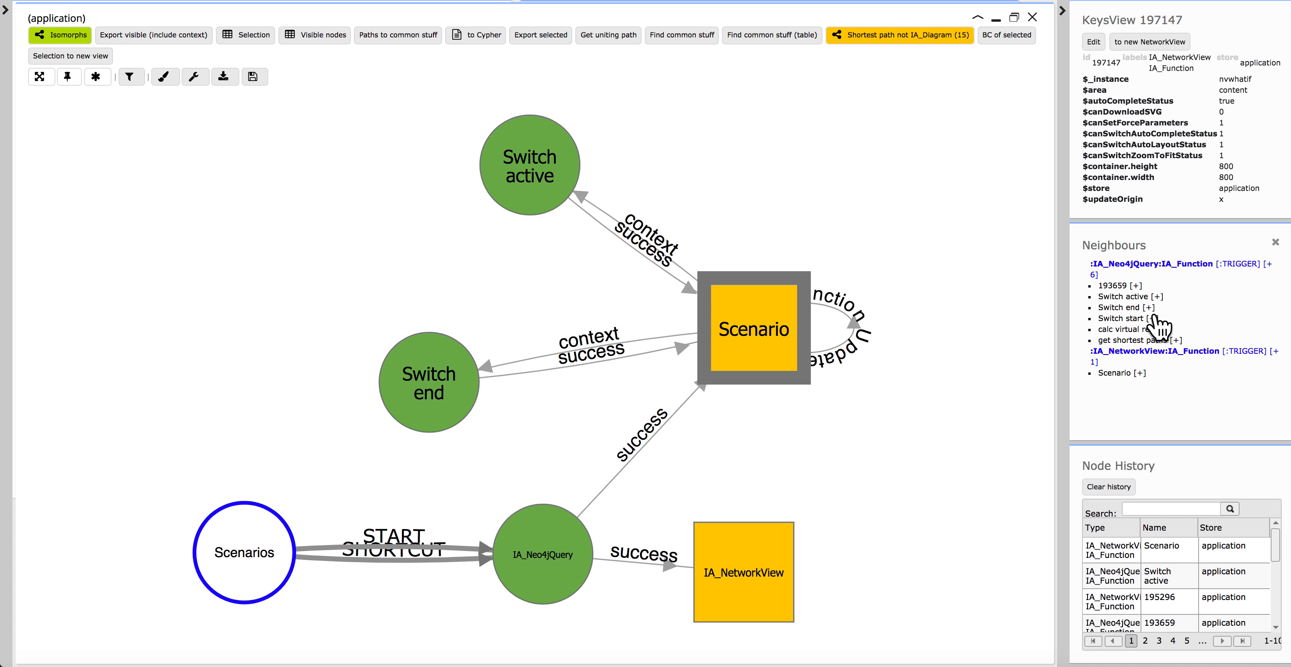
{"action": "left_click", "coordinate": [1153, 318]}
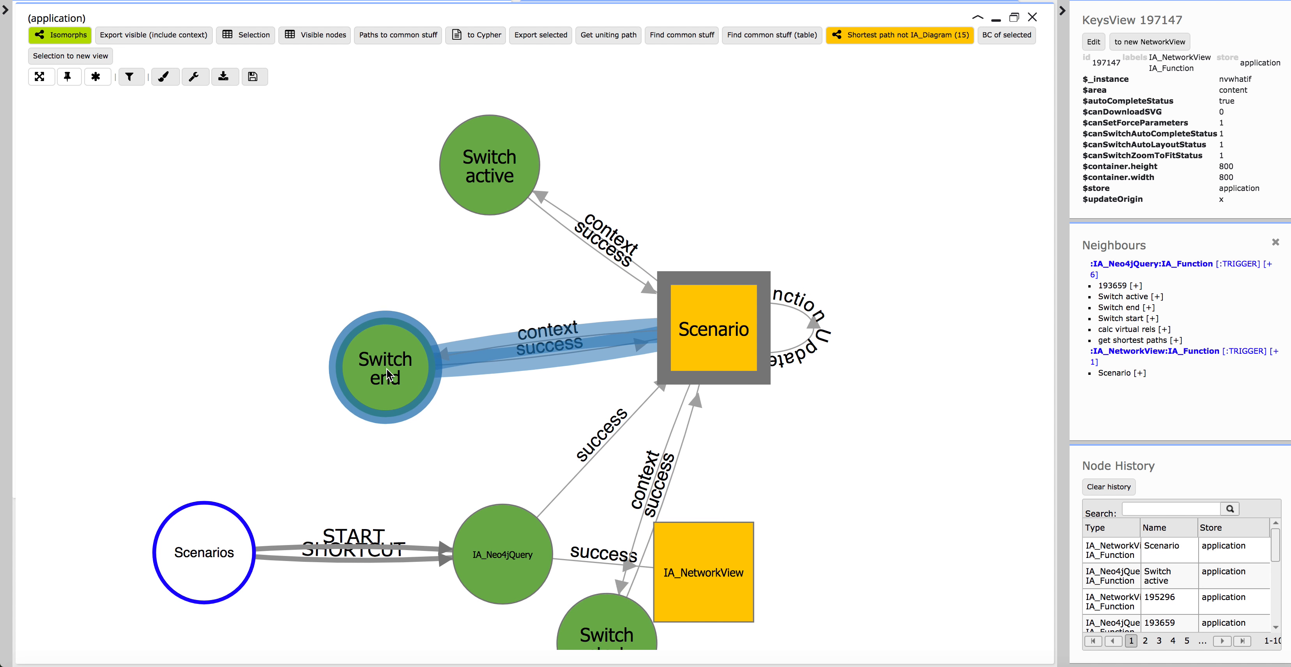
{"action": "left_click_drag", "start_coordinate": [388, 375], "coordinate": [722, 125]}
{"action": "left_click_drag", "start_coordinate": [605, 549], "coordinate": [889, 113]}
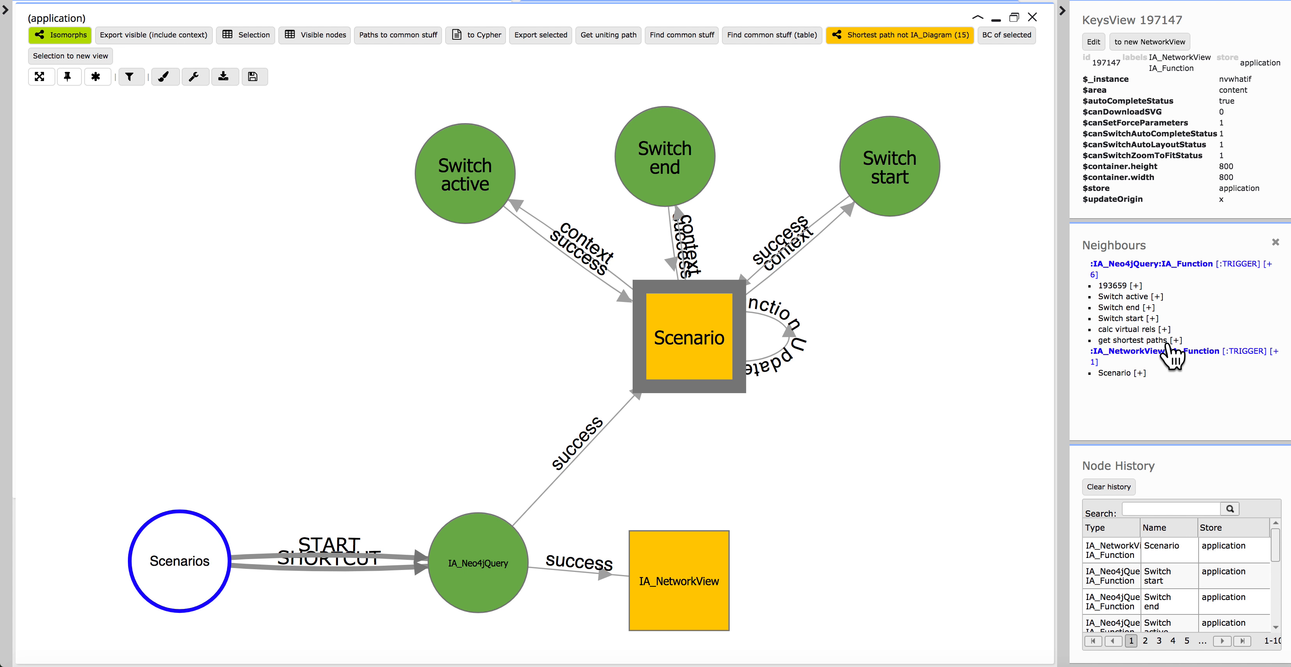
Add the get shortest paths function triggered by Scenario, place it on the far side of Scenario from Scenarios, and select it.
{"action": "left_click", "coordinate": [1176, 340]}
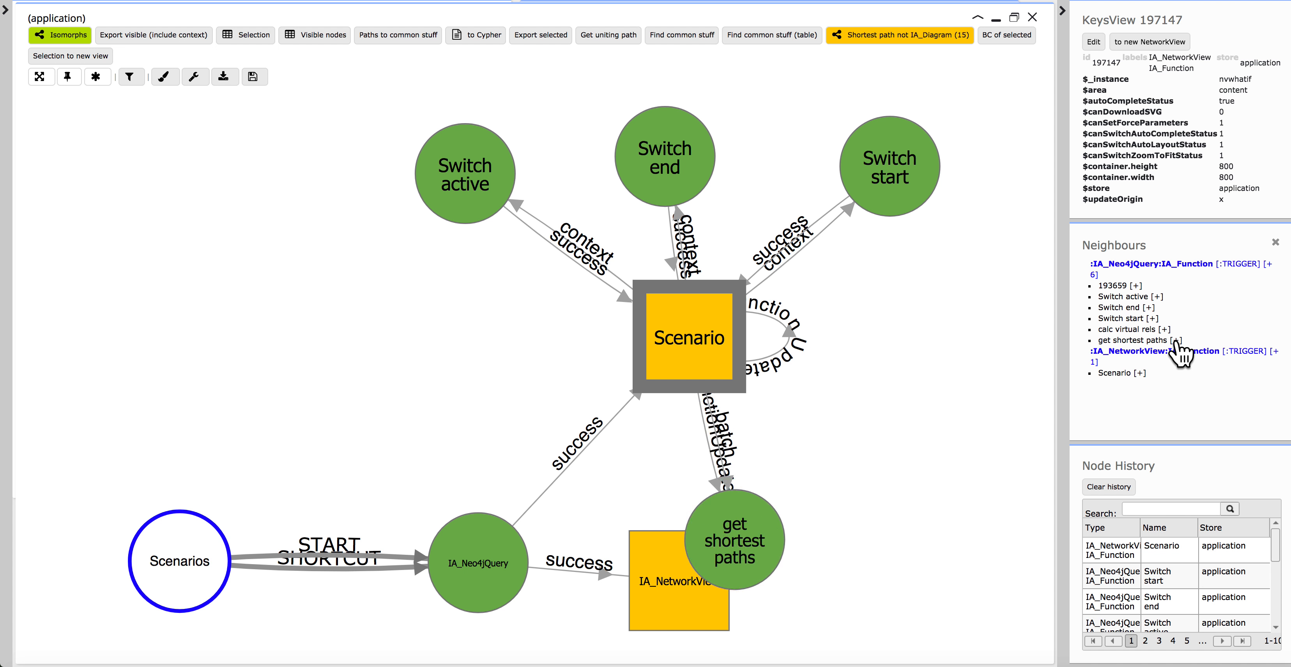
{"action": "left_click_drag", "start_coordinate": [887, 581], "coordinate": [977, 336]}
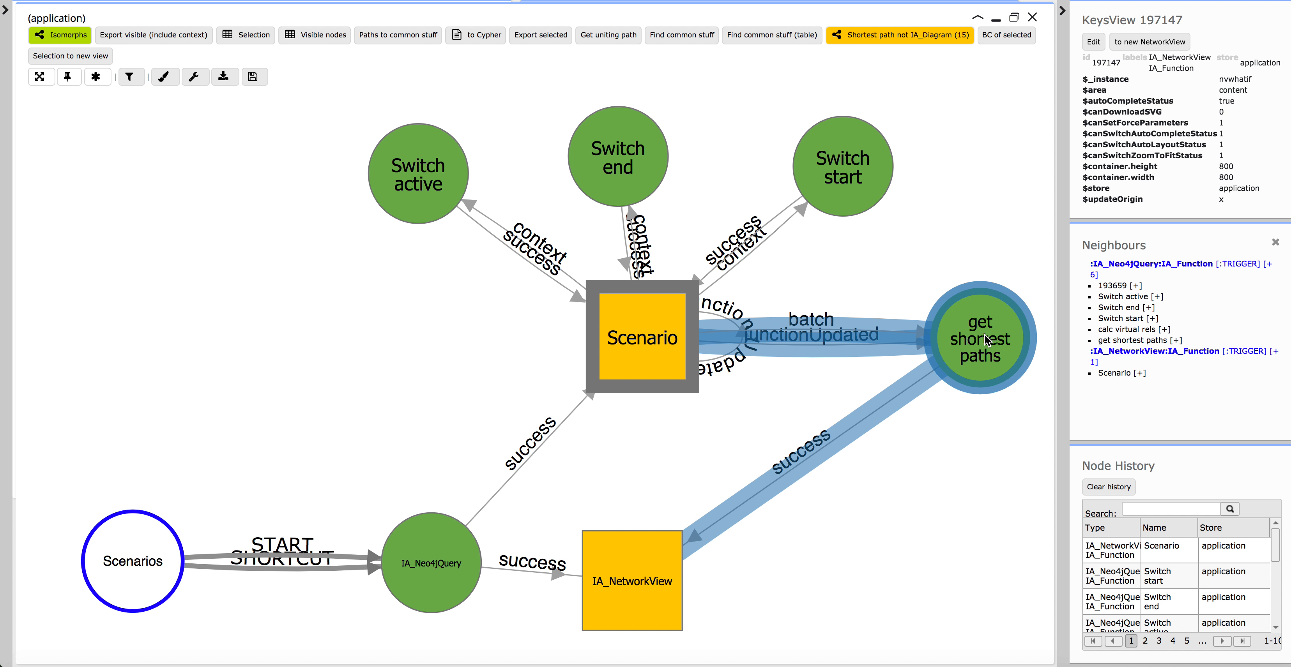
{"action": "left_click", "coordinate": [808, 329]}
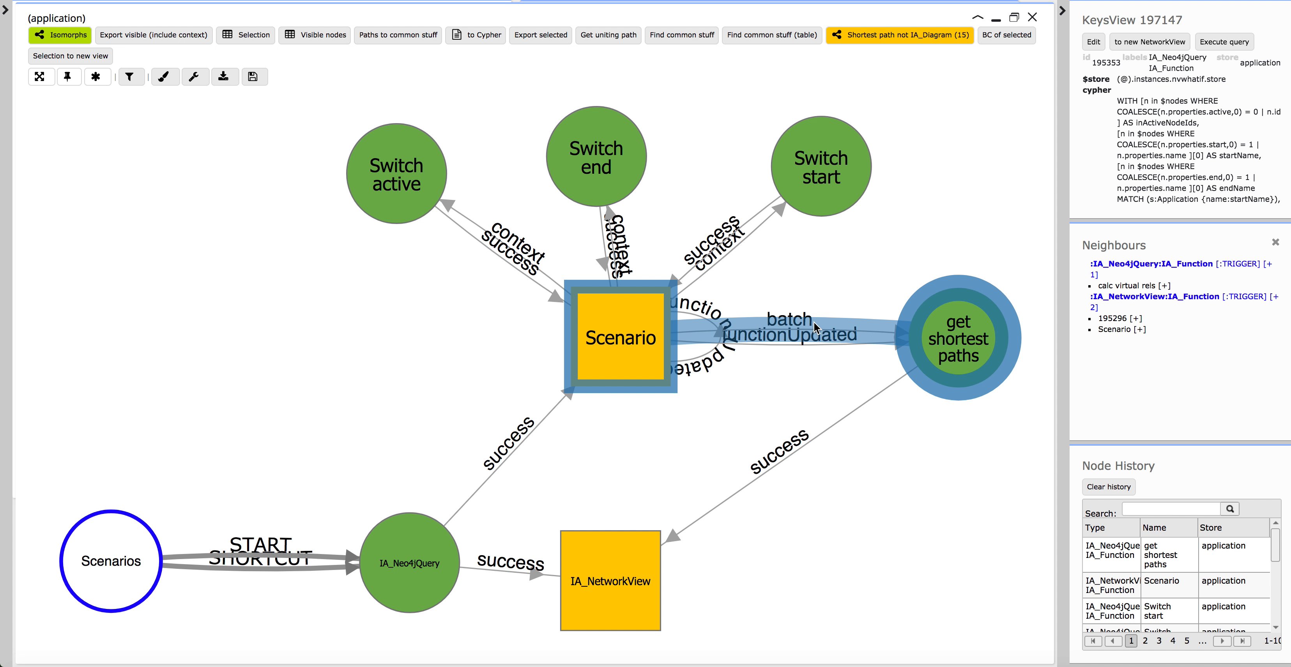
Examine the properties of the batch trigger between Scenario and get shortest paths, and look back at the Scenario and shortest-path views.
{"action": "right_click", "coordinate": [814, 327]}
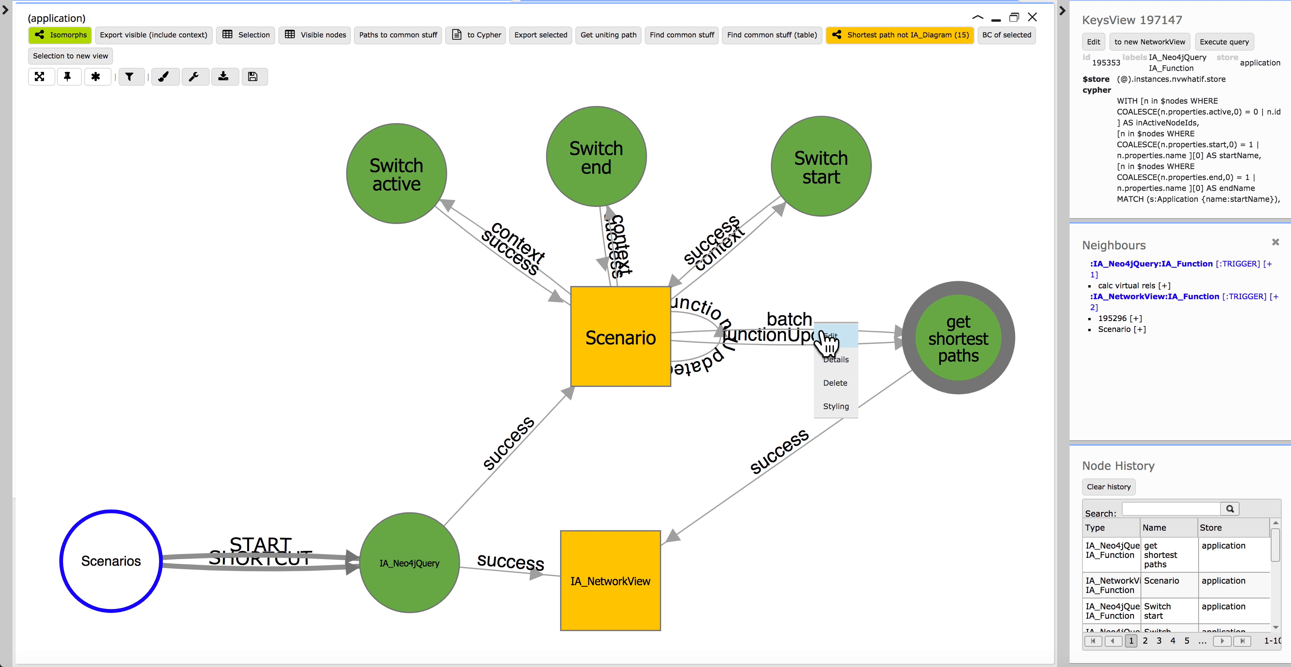
{"action": "left_click", "coordinate": [817, 335]}
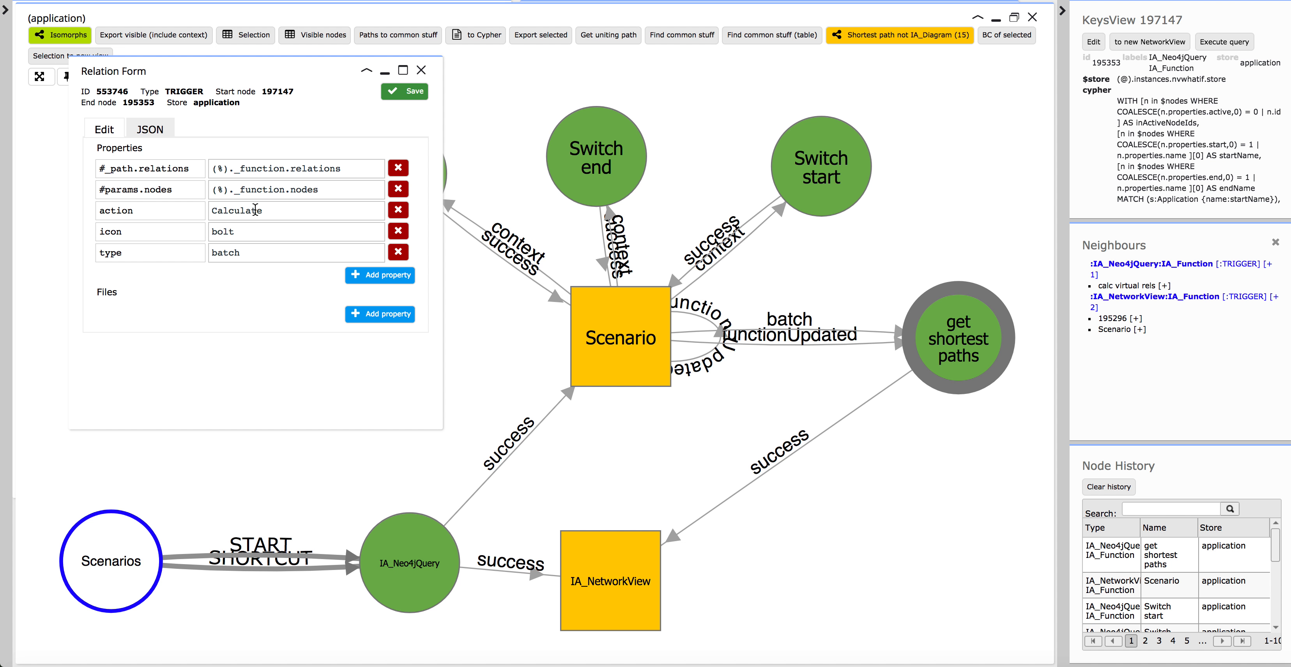
{"action": "left_click", "coordinate": [421, 70]}
{"action": "left_click", "coordinate": [995, 19]}
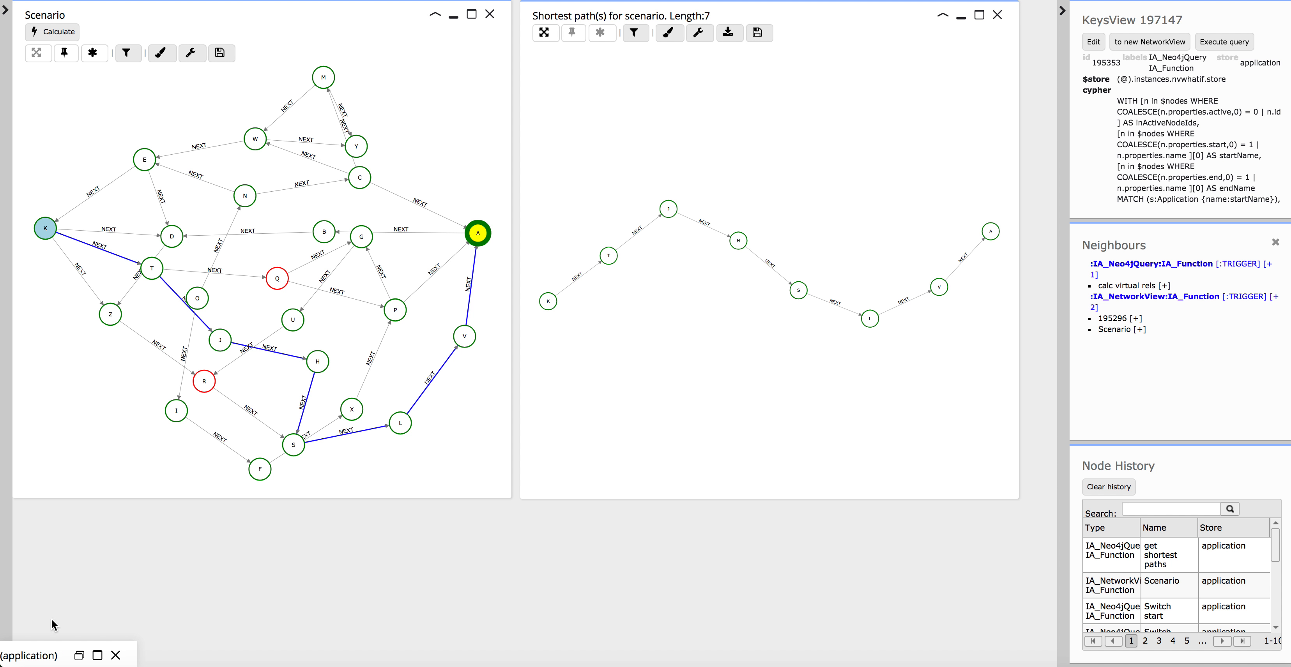
{"action": "left_click", "coordinate": [98, 655]}
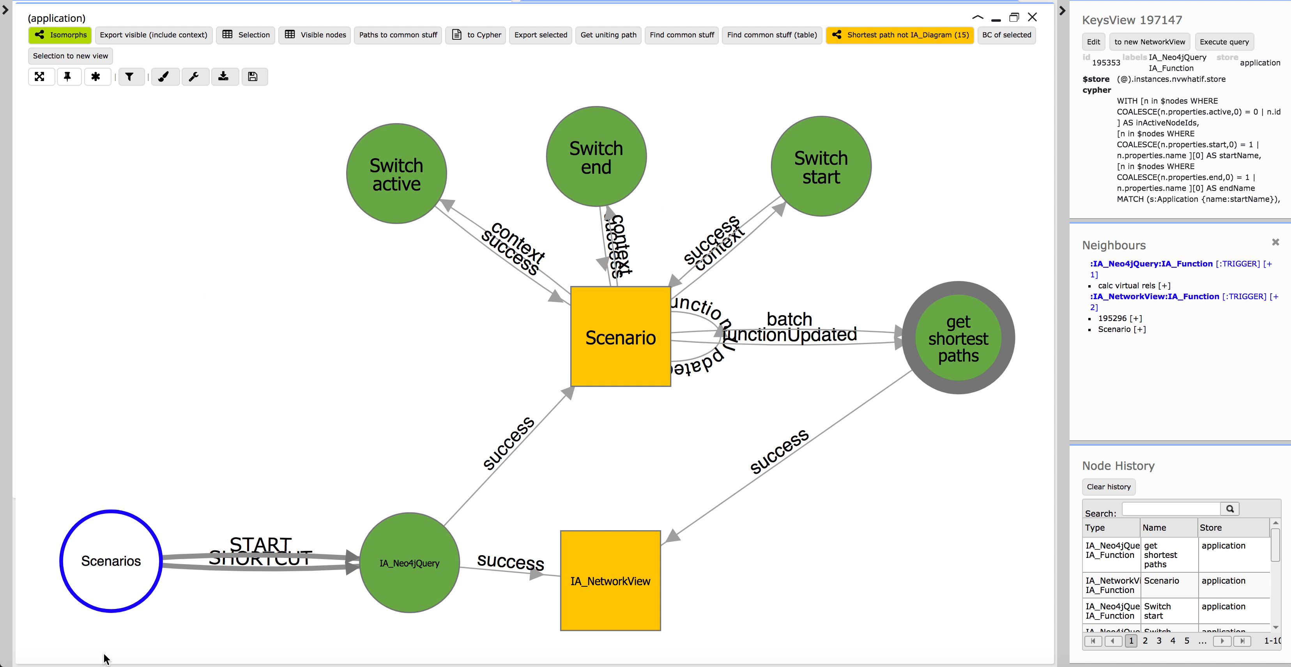
Examine the get shortest paths node's Cypher query in its maximised edit form, highlighting the active property, allShortestPaths and WHERE NONE clauses, and leave the form.
{"action": "right_click", "coordinate": [959, 348]}
{"action": "left_click", "coordinate": [975, 364]}
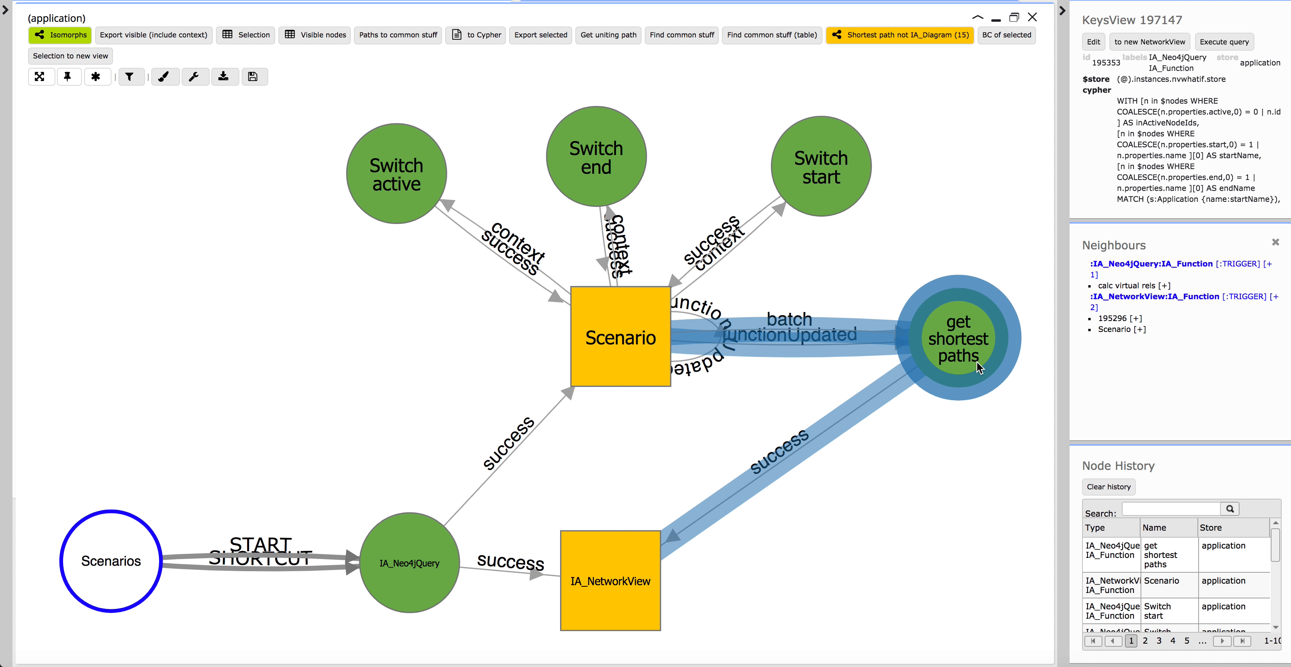
{"action": "left_click", "coordinate": [528, 70]}
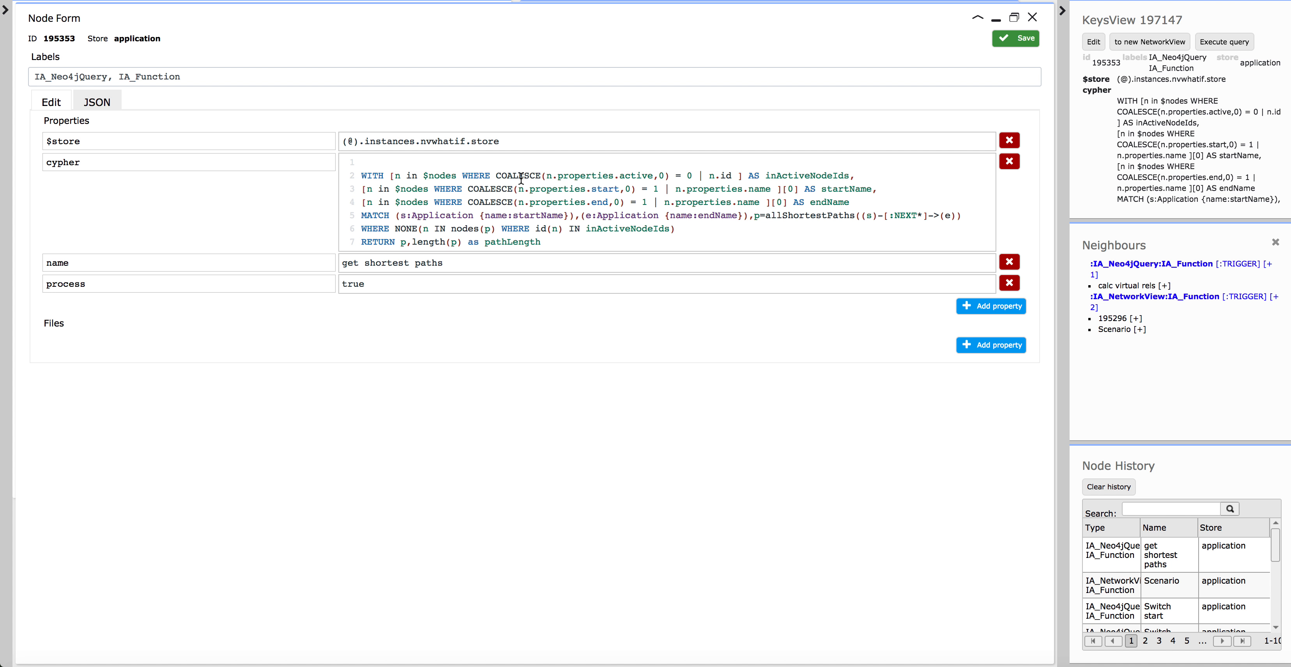
{"action": "left_click_drag", "start_coordinate": [547, 175], "coordinate": [661, 176]}
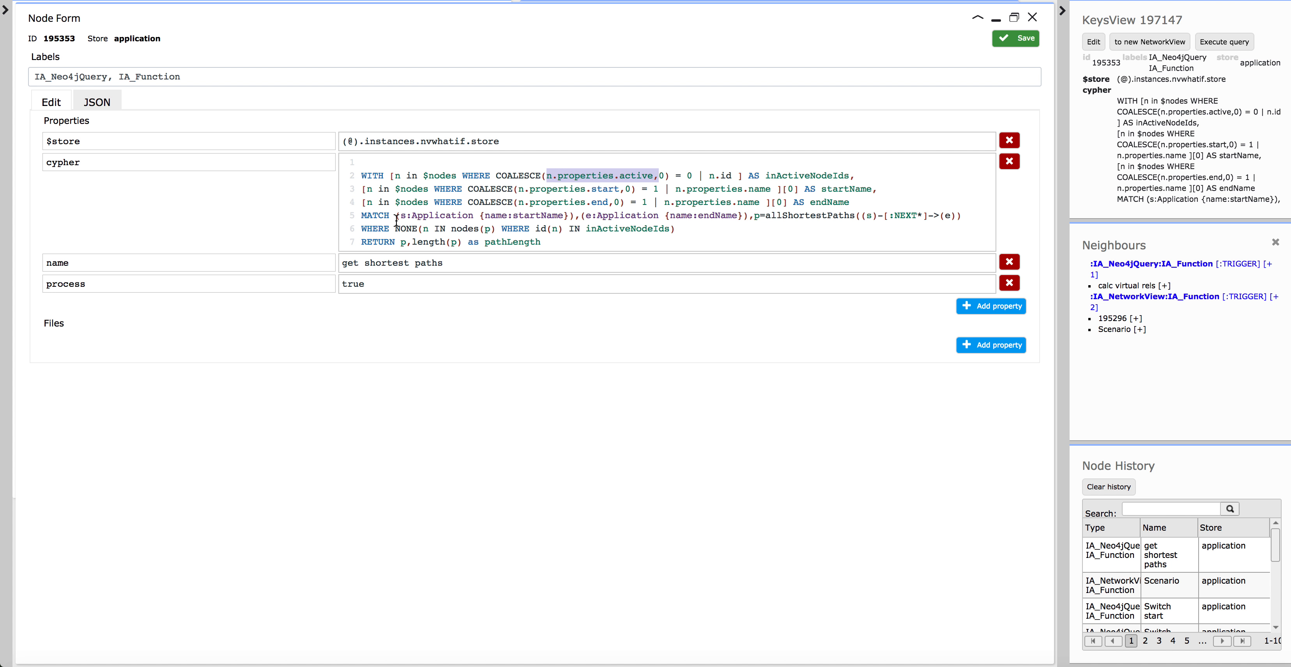
{"action": "left_click_drag", "start_coordinate": [754, 216], "coordinate": [961, 220]}
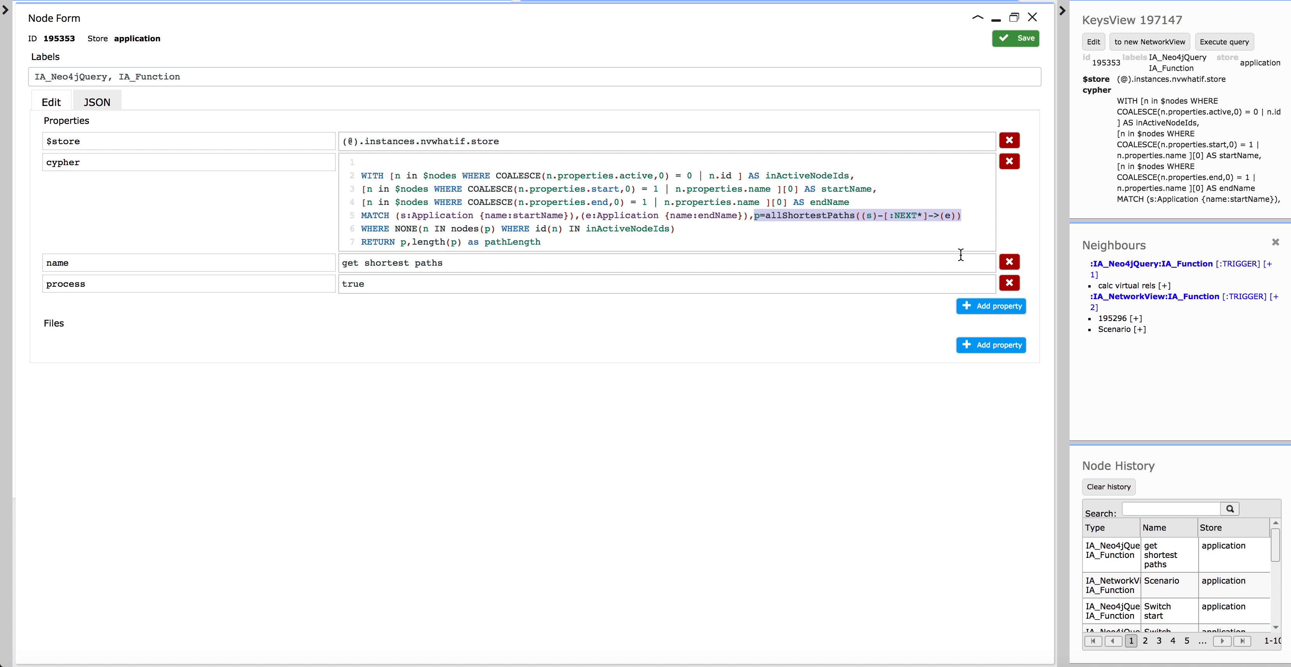
{"action": "left_click_drag", "start_coordinate": [363, 232], "coordinate": [681, 231]}
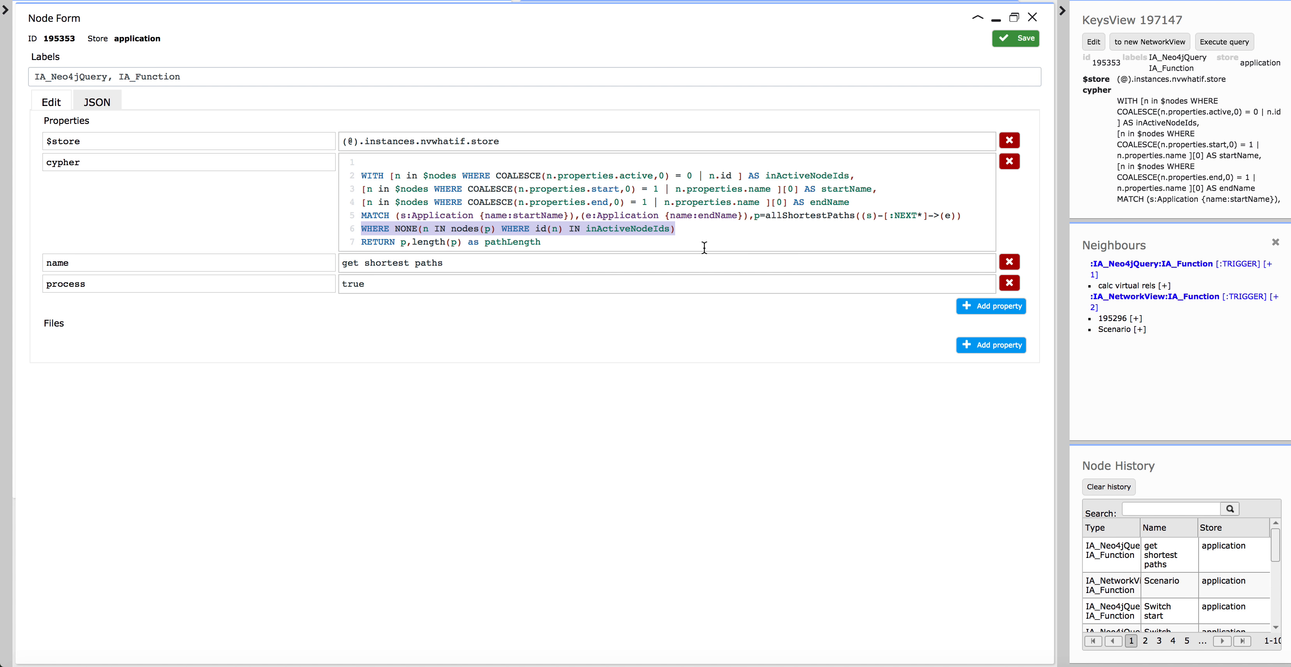
{"action": "left_click", "coordinate": [1032, 17]}
Add the calc virtual rels function triggered by get shortest paths to the graph and place it directly above that node.
{"action": "left_click", "coordinate": [964, 341]}
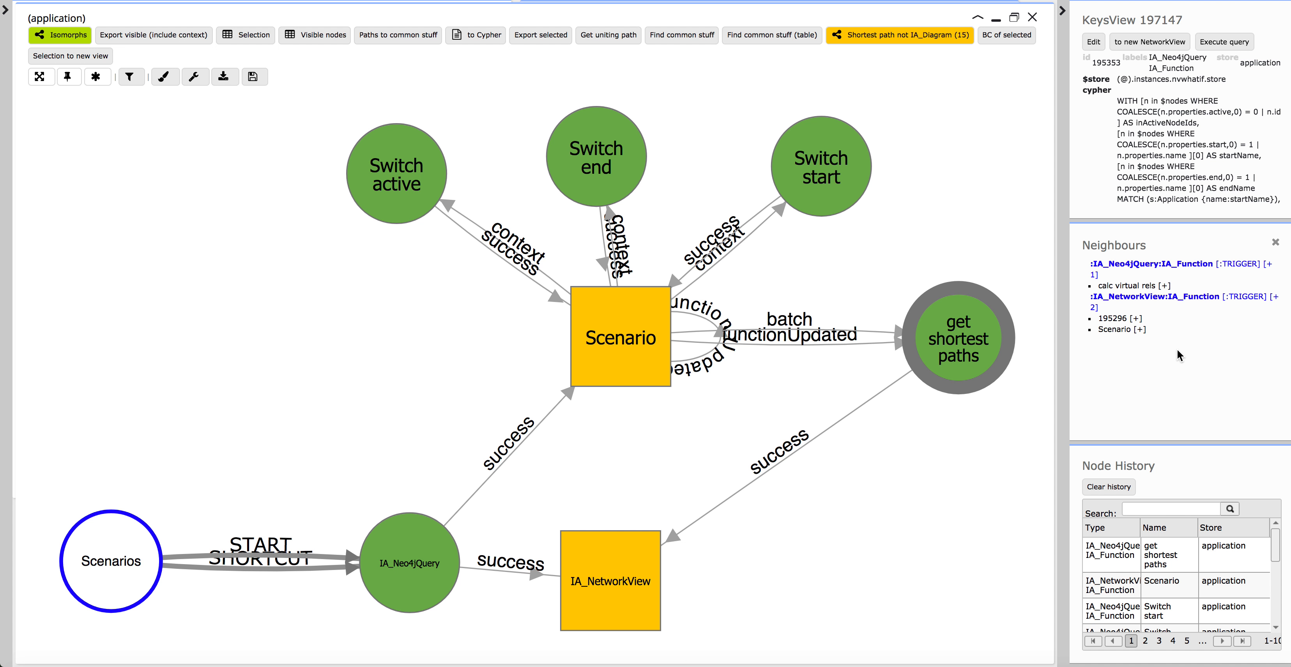
{"action": "left_click", "coordinate": [1165, 285]}
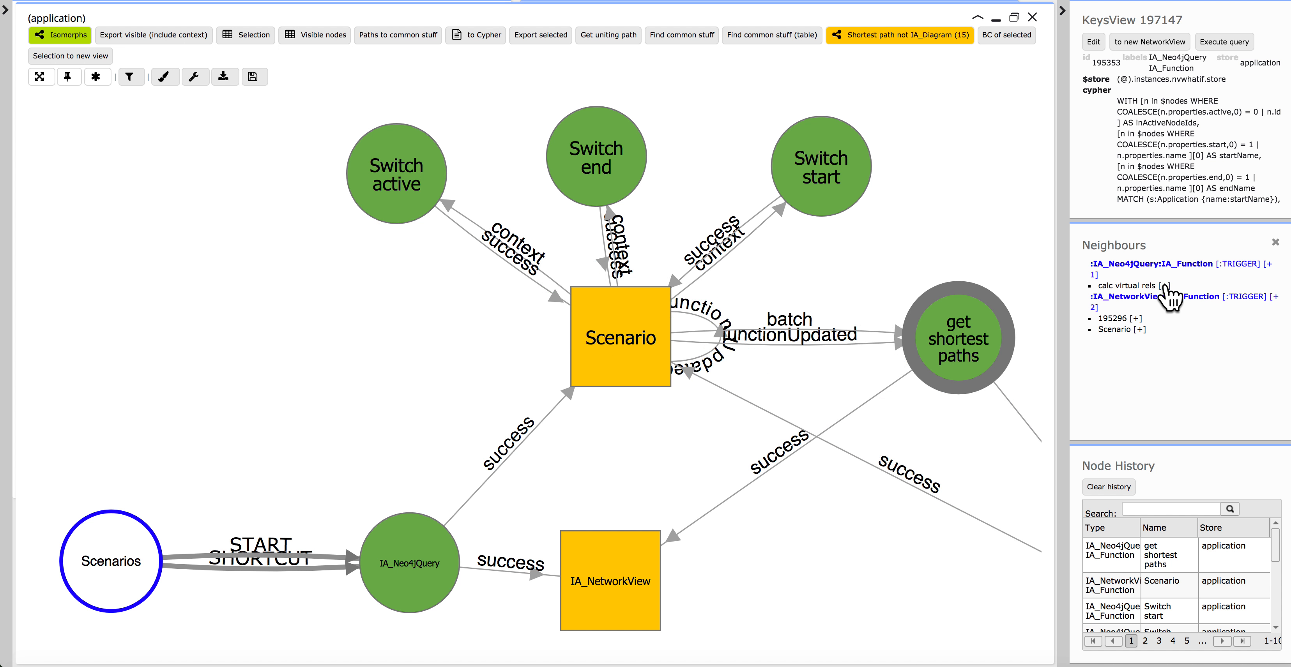
{"action": "left_click_drag", "start_coordinate": [773, 620], "coordinate": [970, 168]}
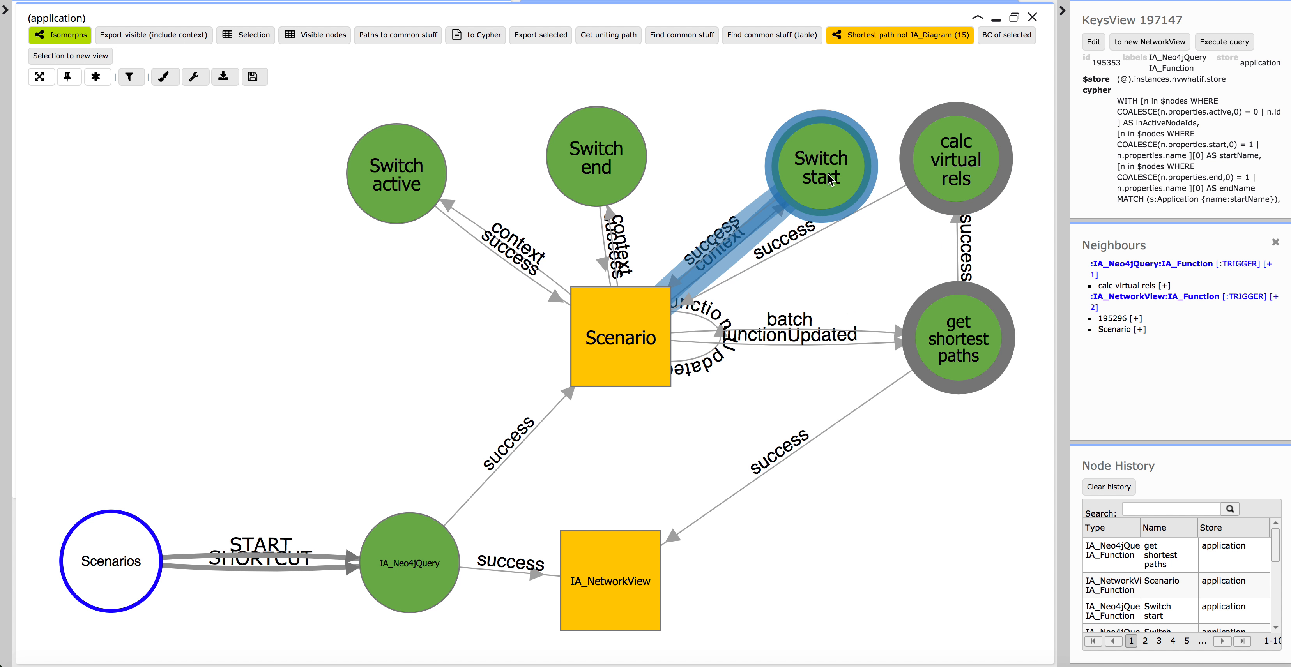
Examine the calc virtual rels node's Cypher query in its maximised edit form and leave the form.
{"action": "left_click", "coordinate": [963, 174]}
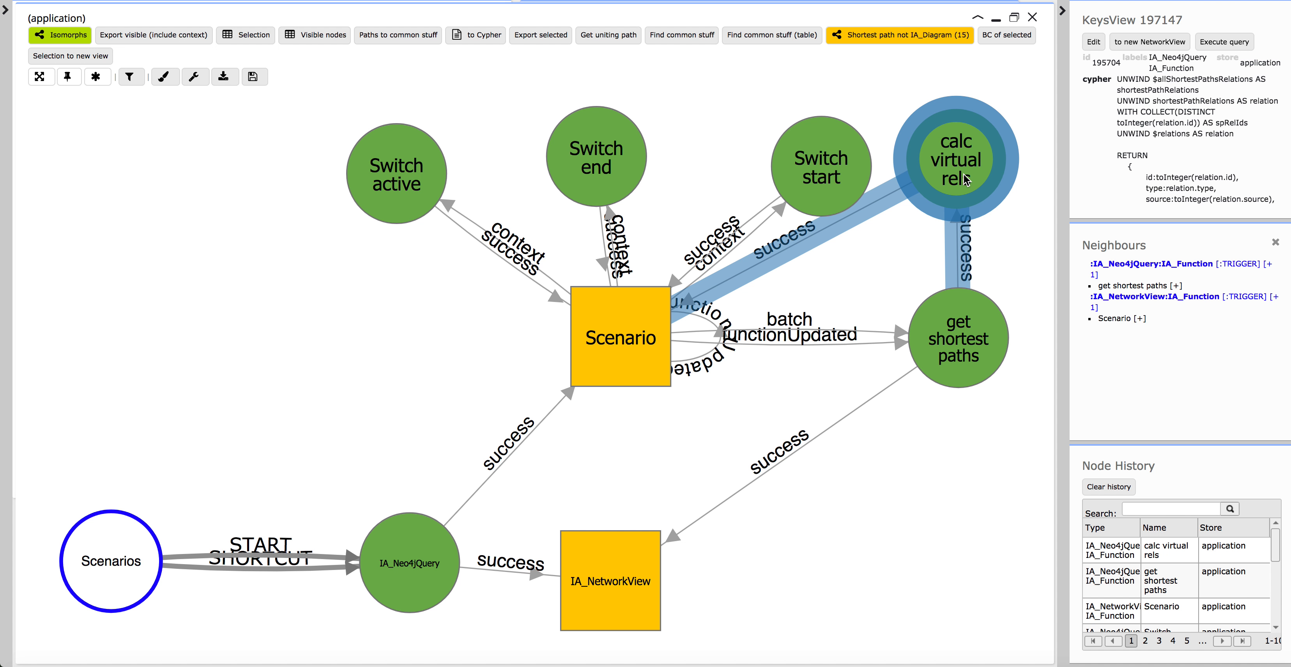
{"action": "right_click", "coordinate": [964, 178]}
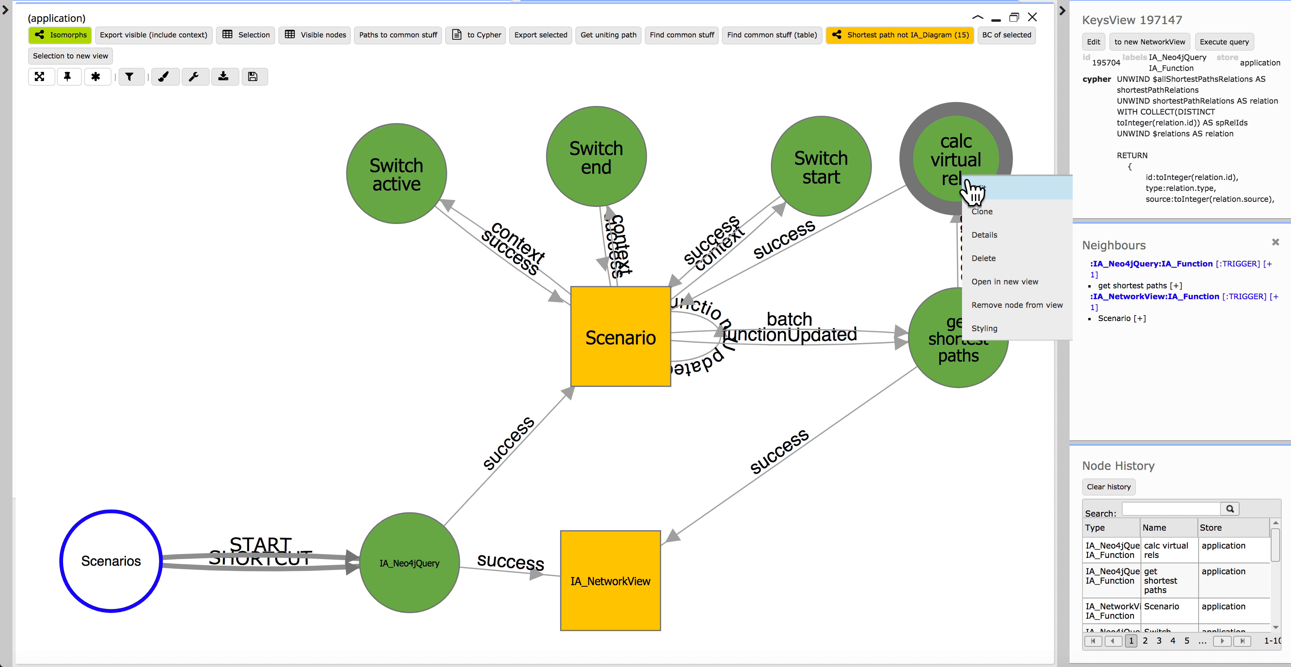
{"action": "left_click", "coordinate": [981, 193]}
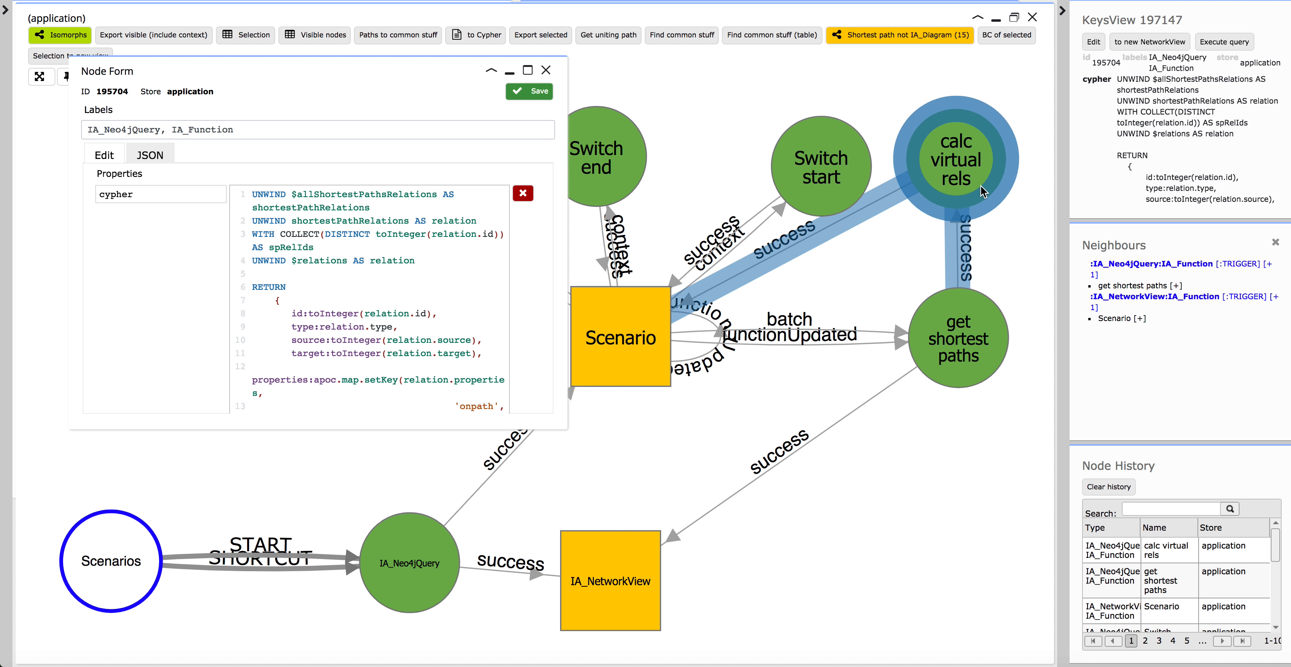
{"action": "left_click", "coordinate": [529, 65]}
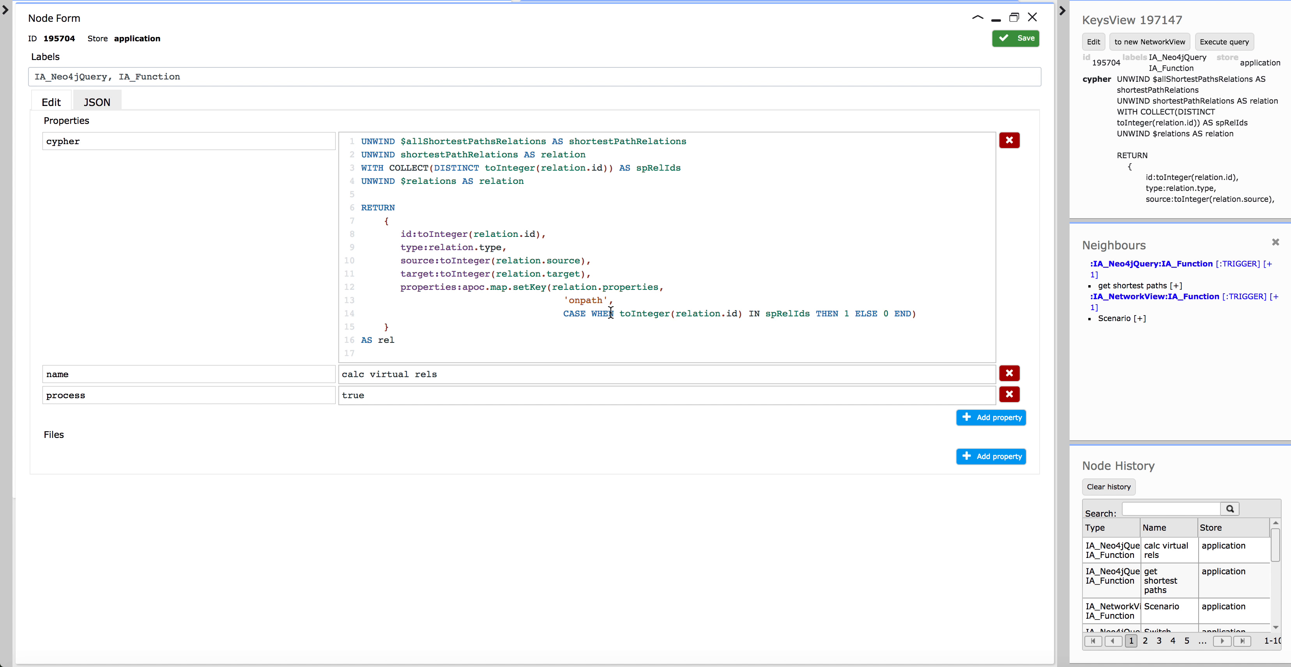
{"action": "left_click", "coordinate": [1017, 35]}
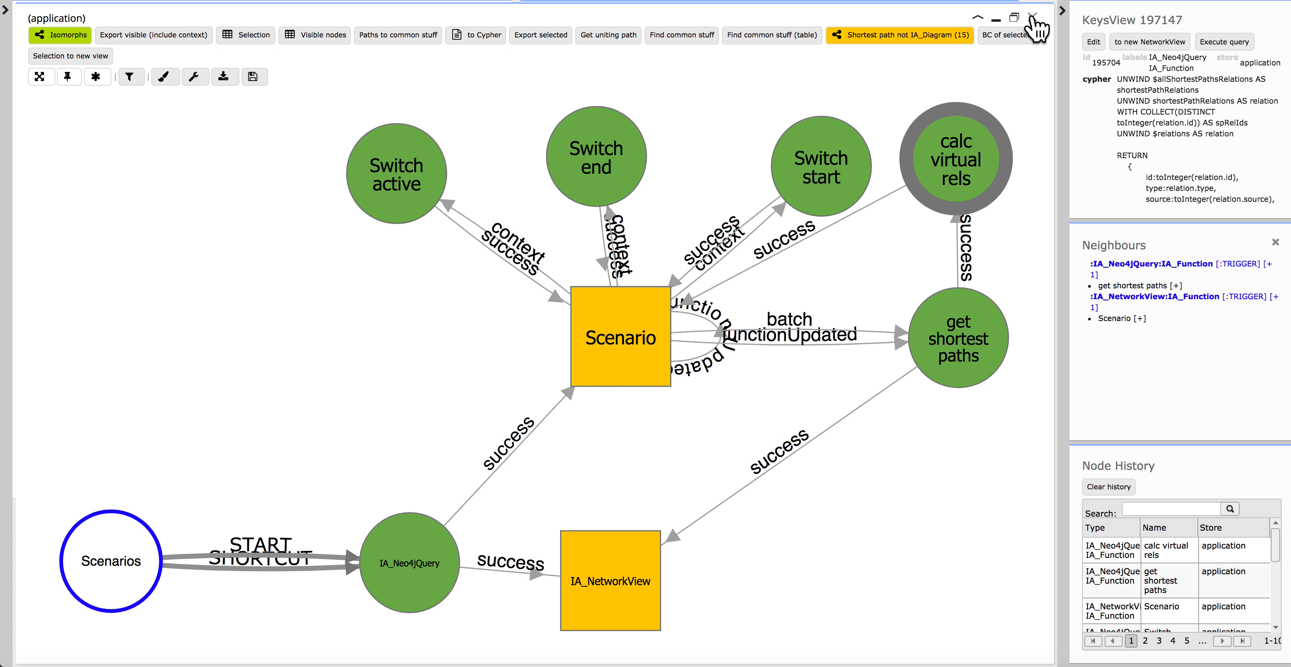
Return the function graph to its smaller window size and move it clear of the Scenario view.
{"action": "left_click", "coordinate": [1013, 20]}
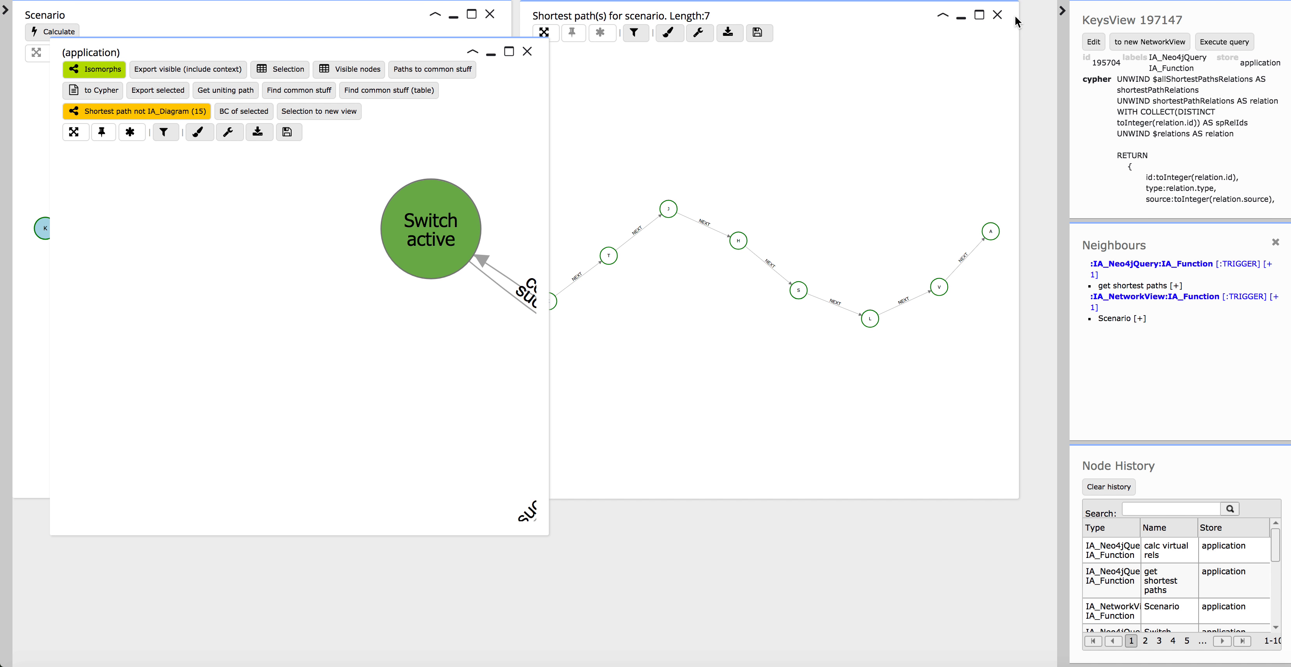
{"action": "left_click_drag", "start_coordinate": [434, 49], "coordinate": [878, 181]}
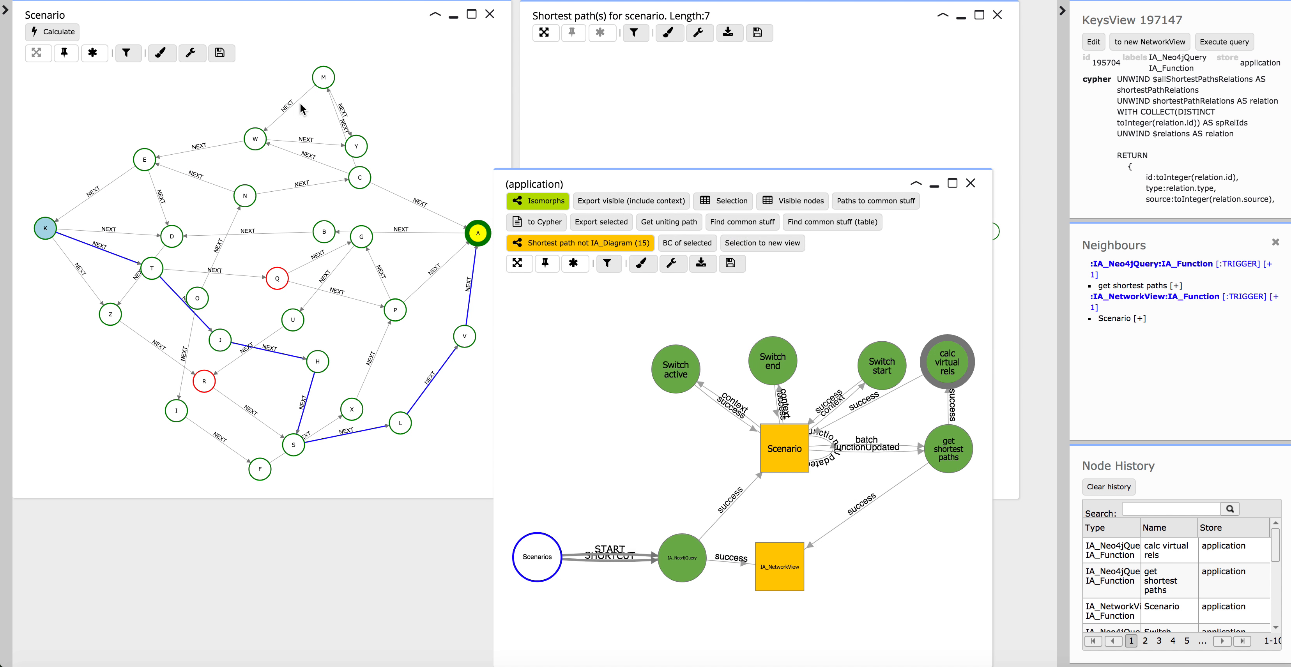
Open the Scenario view's style editor and look through the node styles down to the Application active, start and end rules.
{"action": "left_click", "coordinate": [162, 53]}
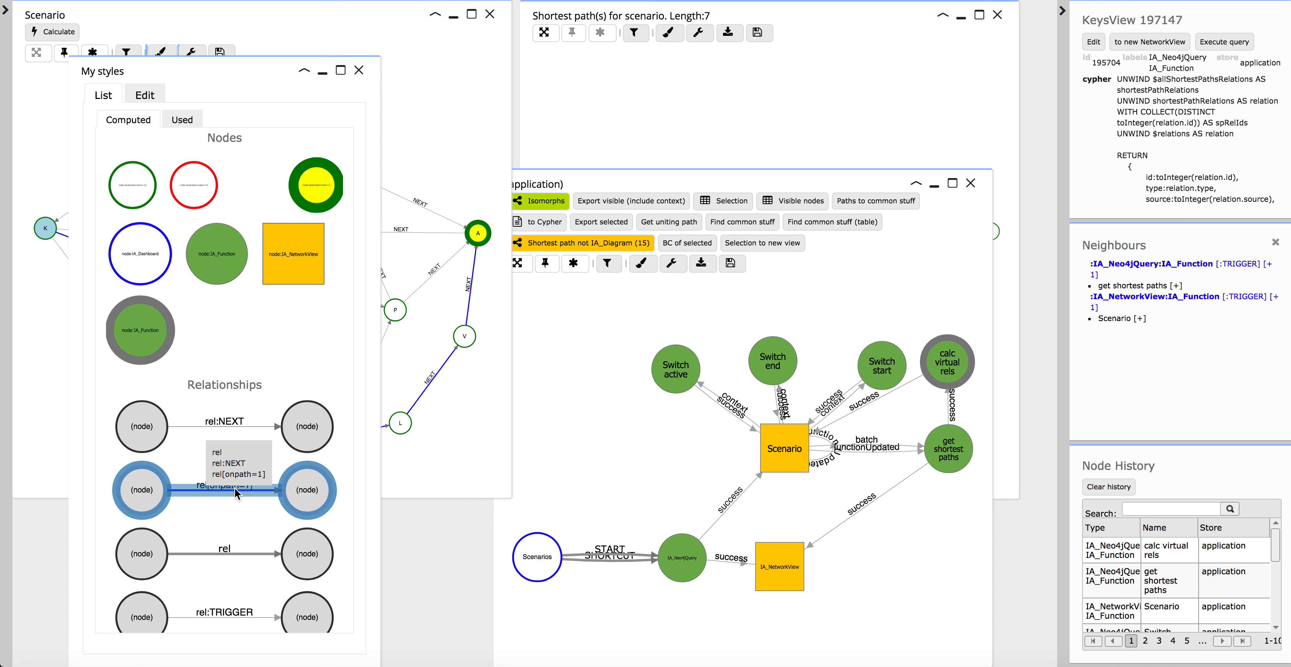
{"action": "left_click", "coordinate": [150, 99]}
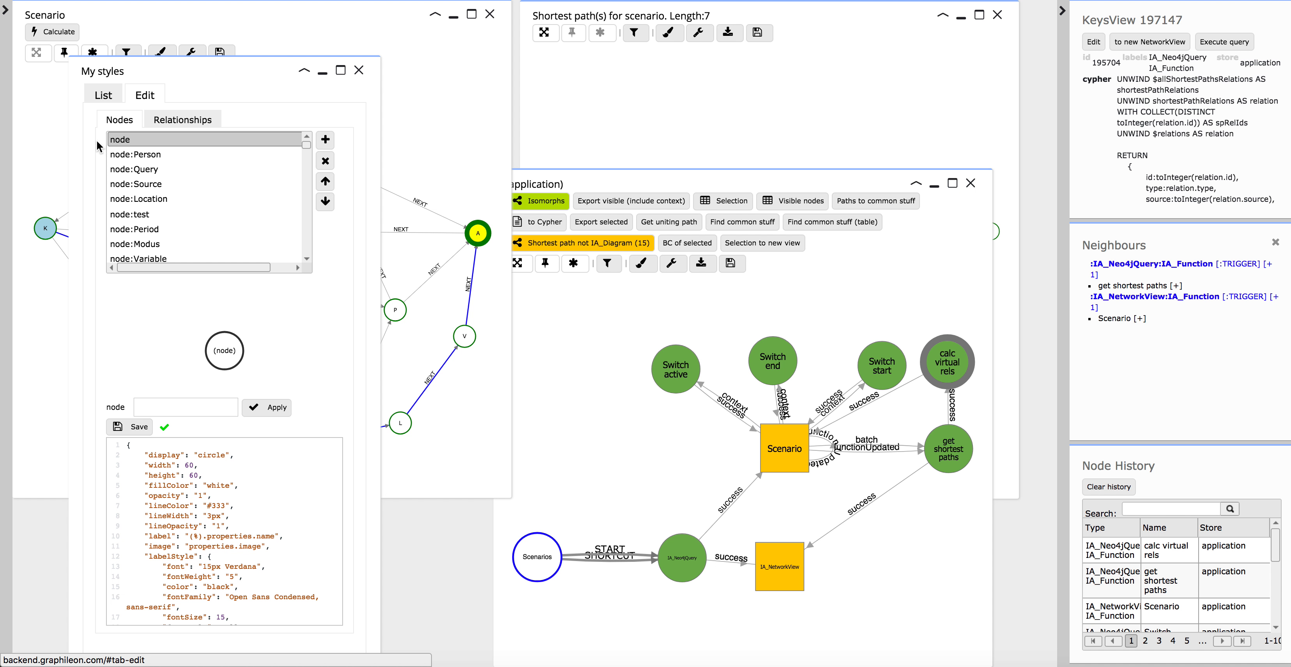
{"action": "left_click", "coordinate": [304, 230]}
{"action": "scroll", "coordinate": [290, 243], "scroll_direction": "down", "scroll_amount": 5}
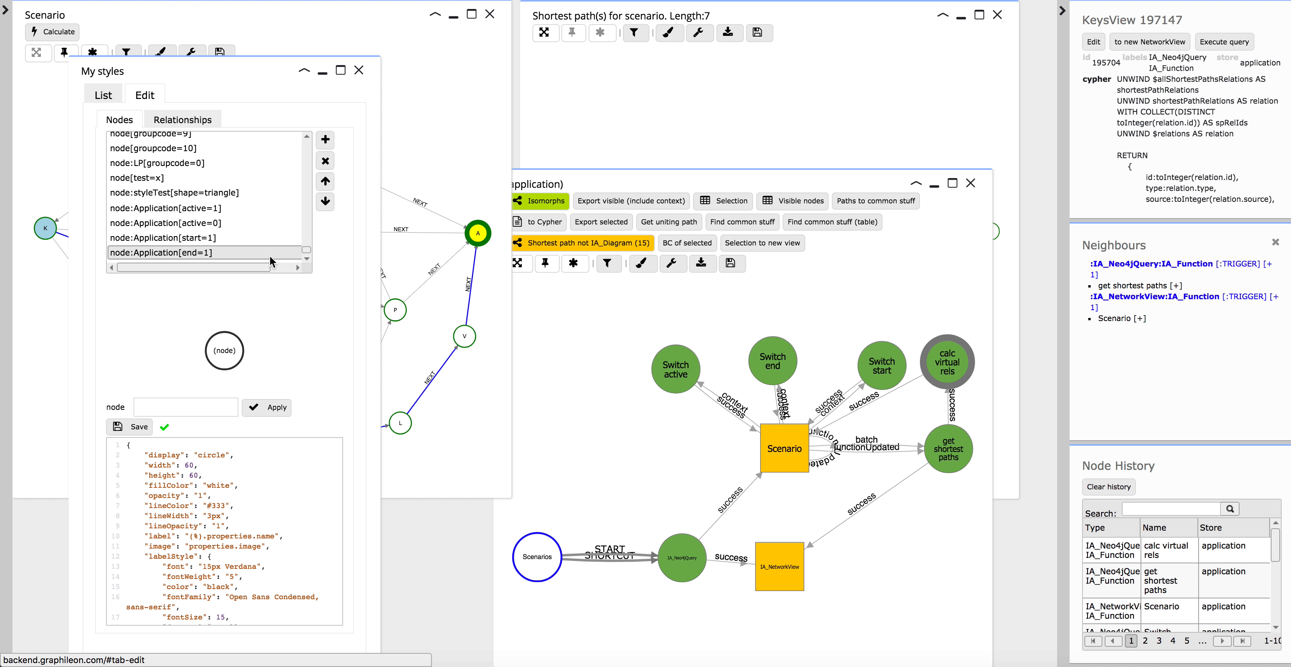
Inspect the relationship style definition for rel[onpath=1] and close the style editor.
{"action": "left_click", "coordinate": [195, 123]}
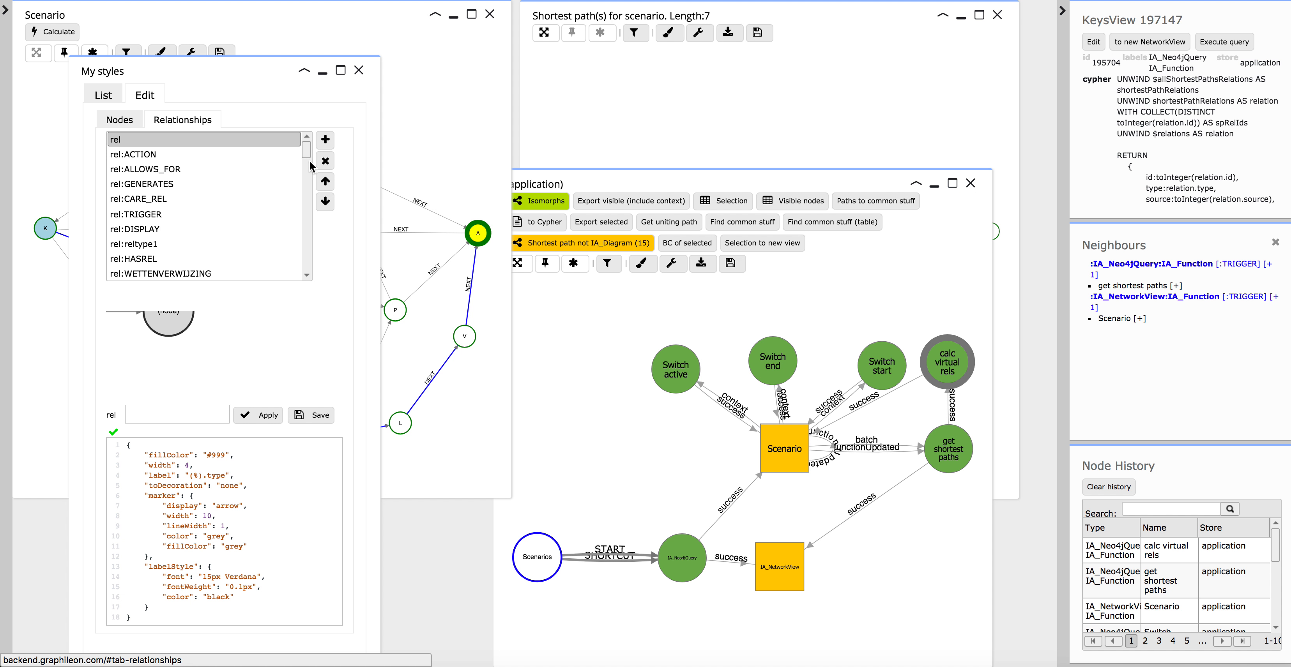
{"action": "scroll", "coordinate": [280, 240], "scroll_direction": "down", "scroll_amount": 5}
{"action": "left_click", "coordinate": [169, 270]}
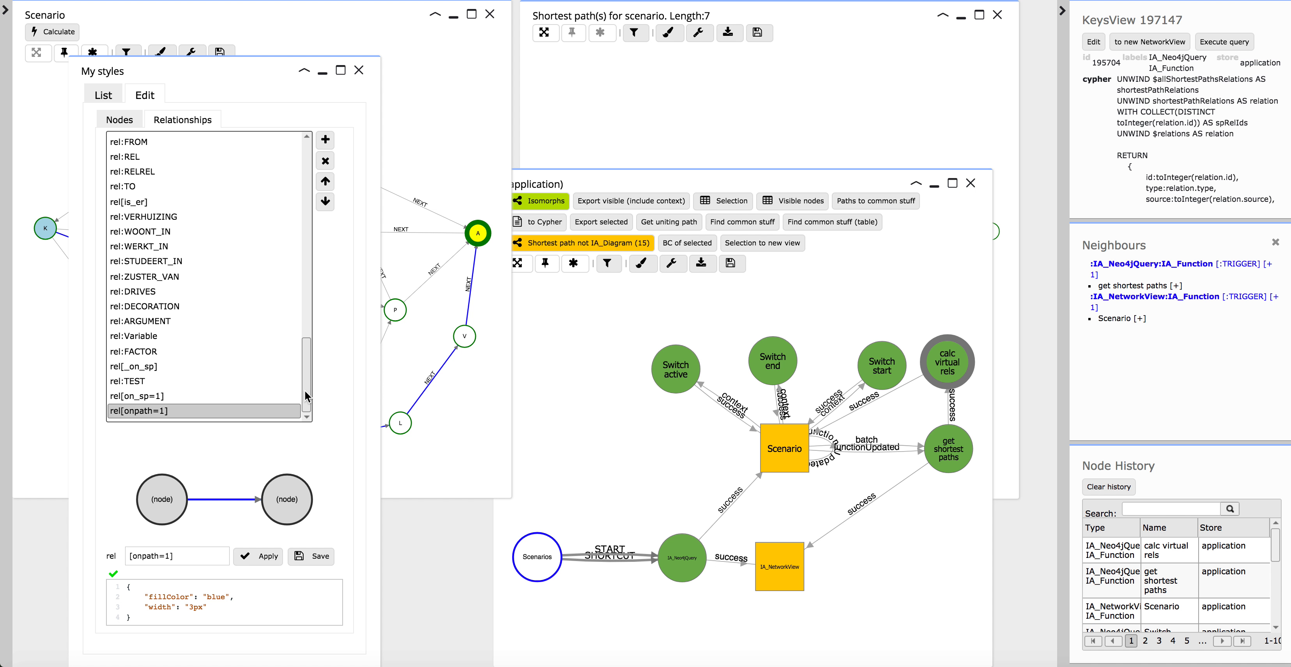
{"action": "left_click", "coordinate": [359, 70]}
Move the function graph window over the Scenario view so that it uncovers the shortest-path view.
{"action": "left_click_drag", "start_coordinate": [807, 180], "coordinate": [794, 158]}
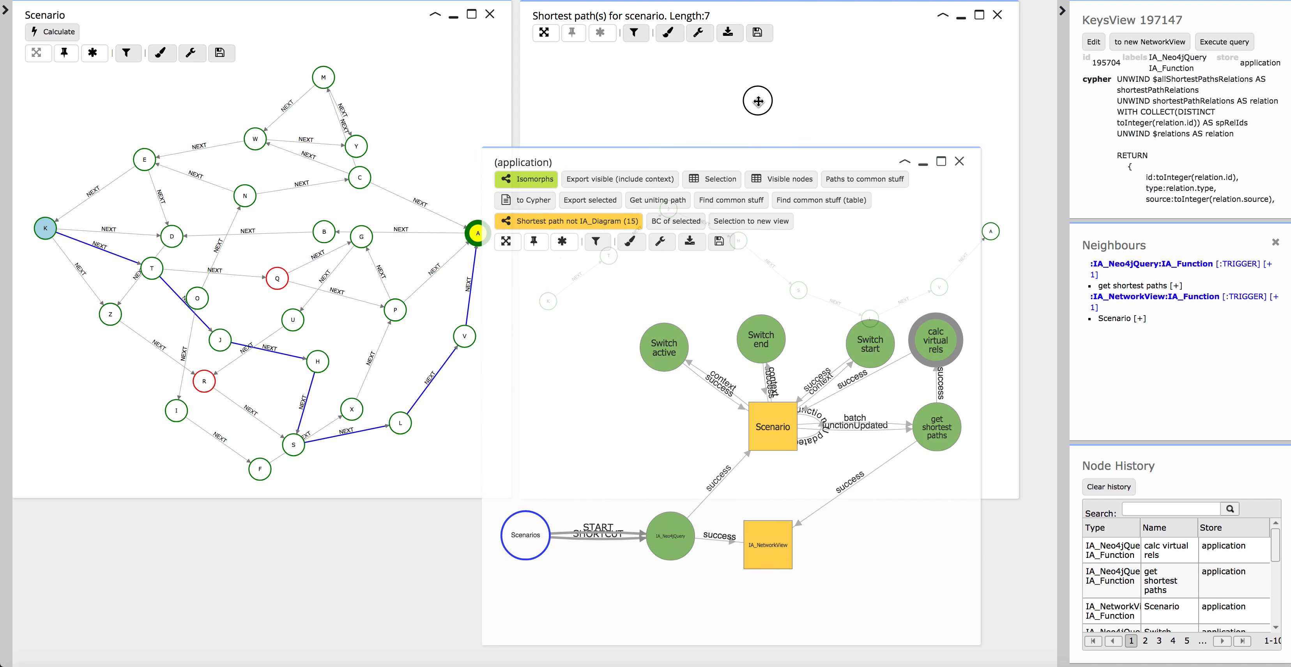
{"action": "left_click_drag", "start_coordinate": [758, 101], "coordinate": [757, 99]}
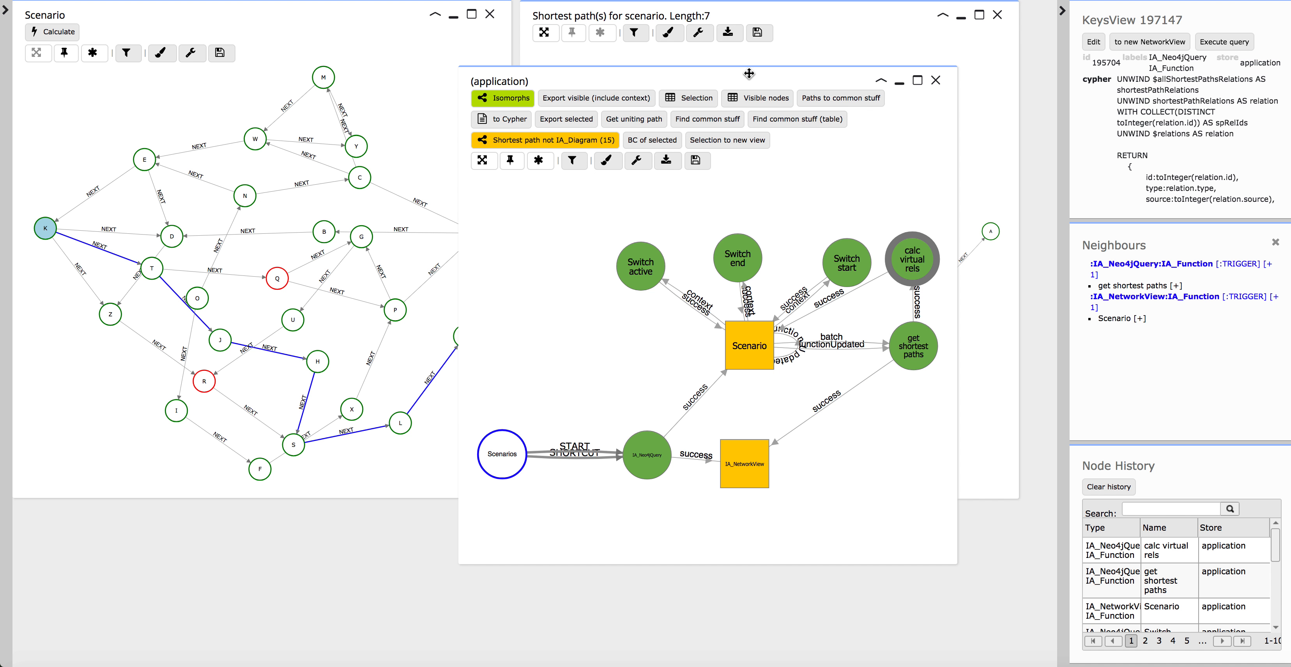
{"action": "left_click_drag", "start_coordinate": [749, 74], "coordinate": [451, 112]}
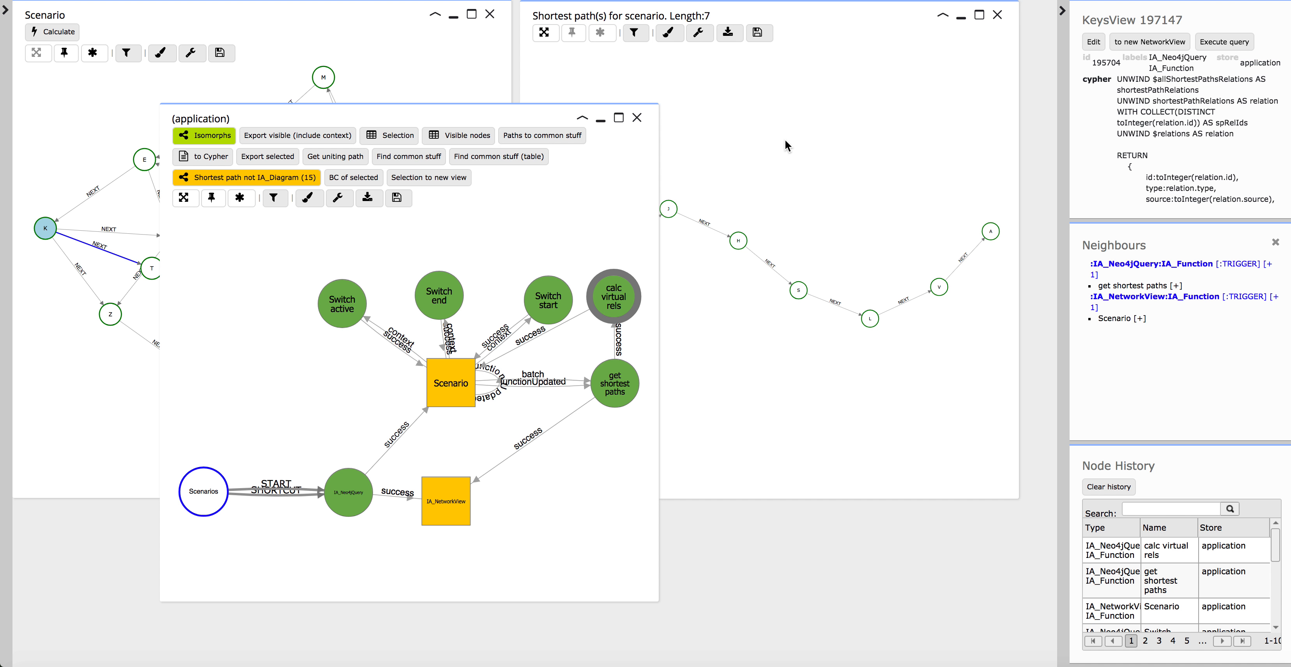
Shift the Switch end and Switch active nodes slightly higher above Scenario, and select Switch start.
{"action": "left_click_drag", "start_coordinate": [426, 300], "coordinate": [436, 283]}
{"action": "left_click_drag", "start_coordinate": [345, 327], "coordinate": [368, 300]}
{"action": "left_click", "coordinate": [548, 316]}
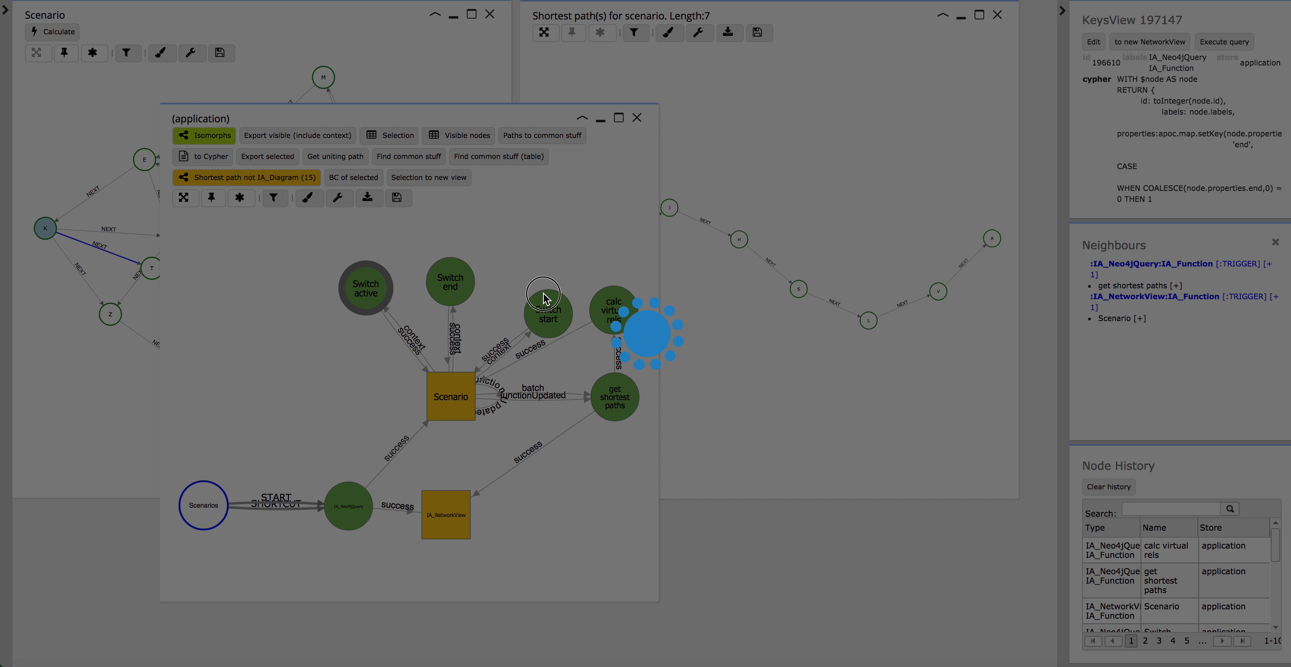